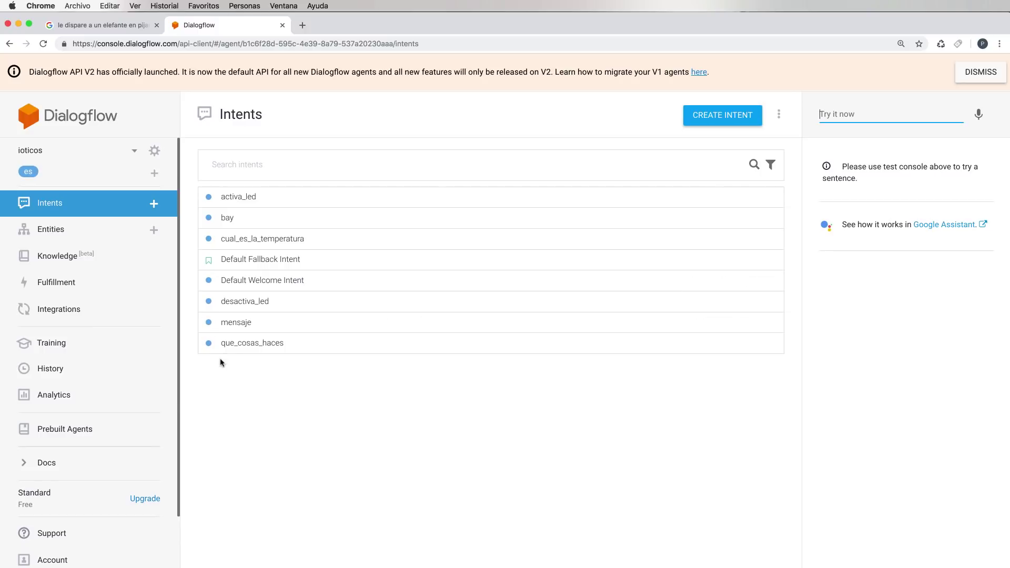
# View the agent's Web Demo integration and its public bot page, and return to the integrations list.
pyautogui.click(63, 315)
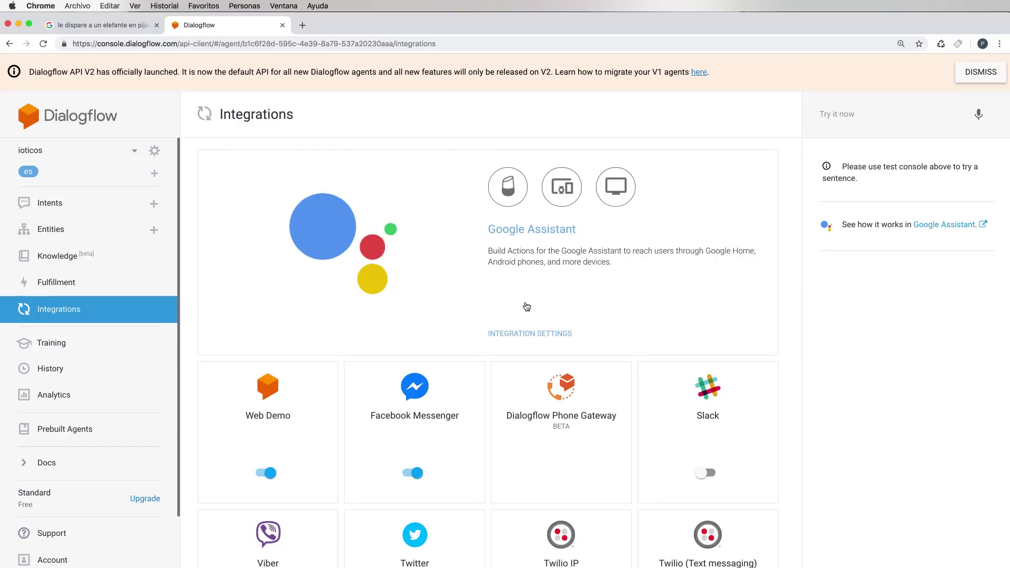
pyautogui.scroll(-3, 399, 311)
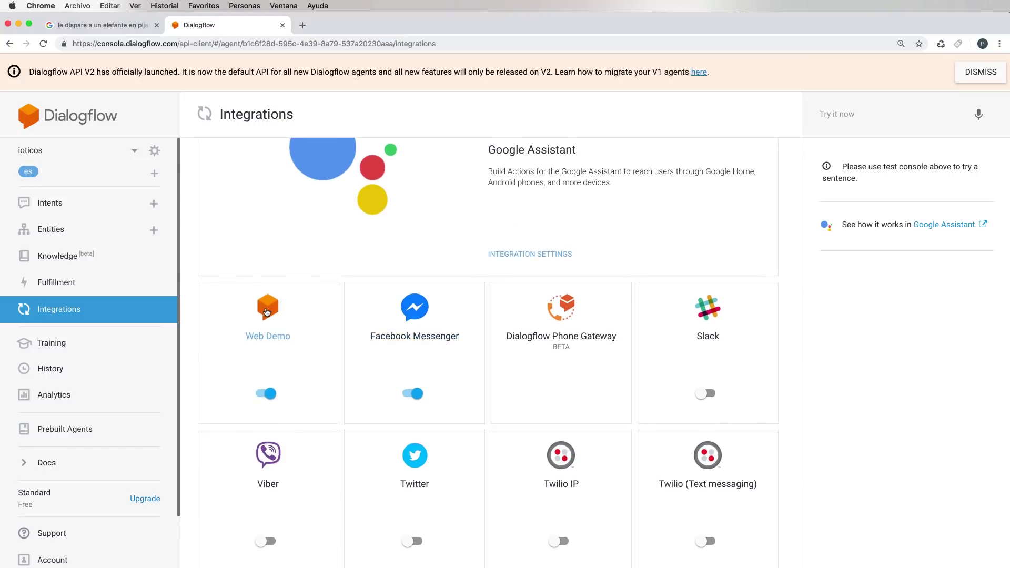
pyautogui.click(267, 311)
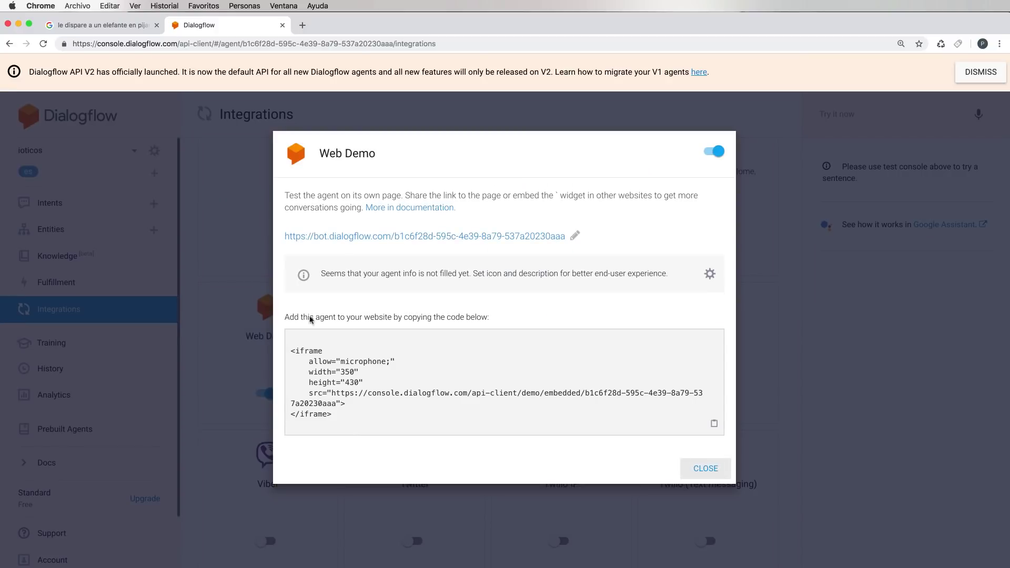
pyautogui.click(488, 236)
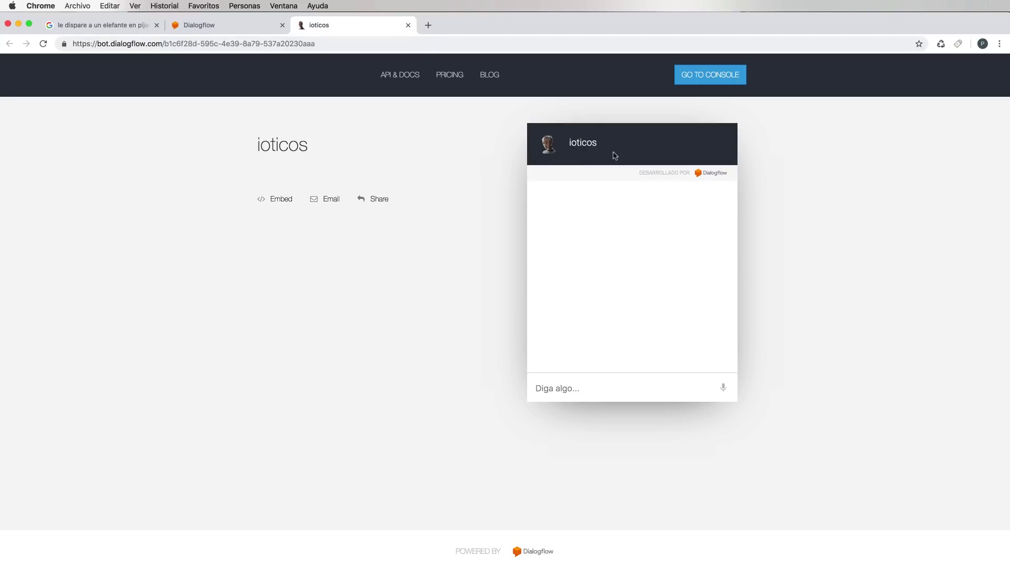
pyautogui.click(213, 36)
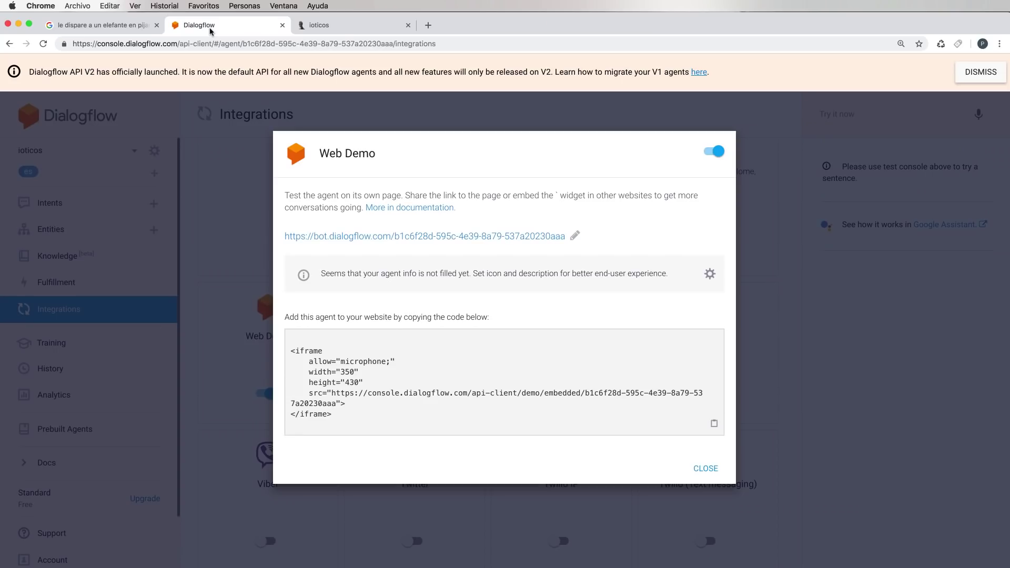
pyautogui.click(787, 270)
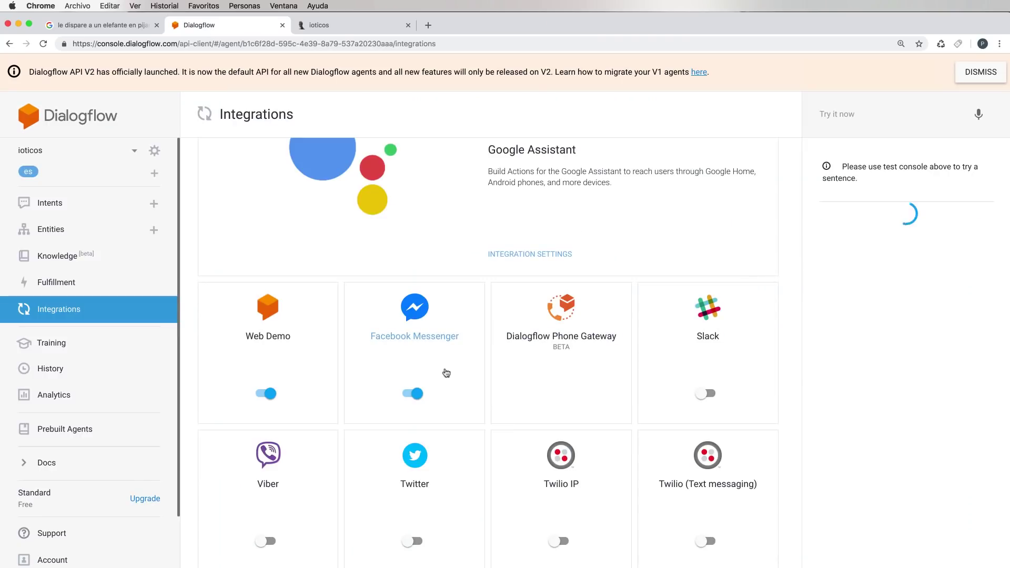
# Look through the integrations available for the agent, from Google Assistant to Telegram and Alexa.
pyautogui.scroll(-3, 444, 372)
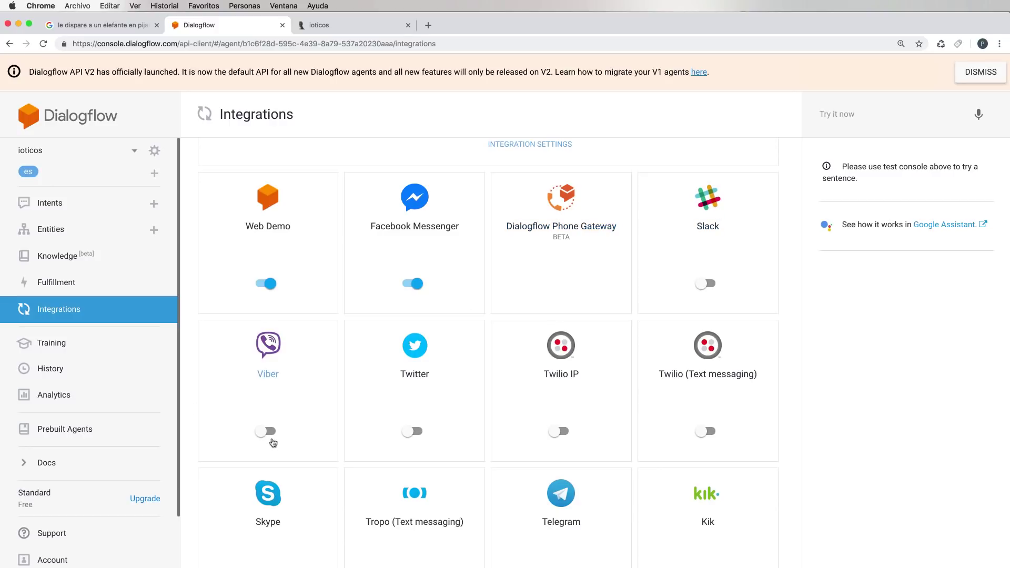
pyautogui.scroll(-2, 270, 491)
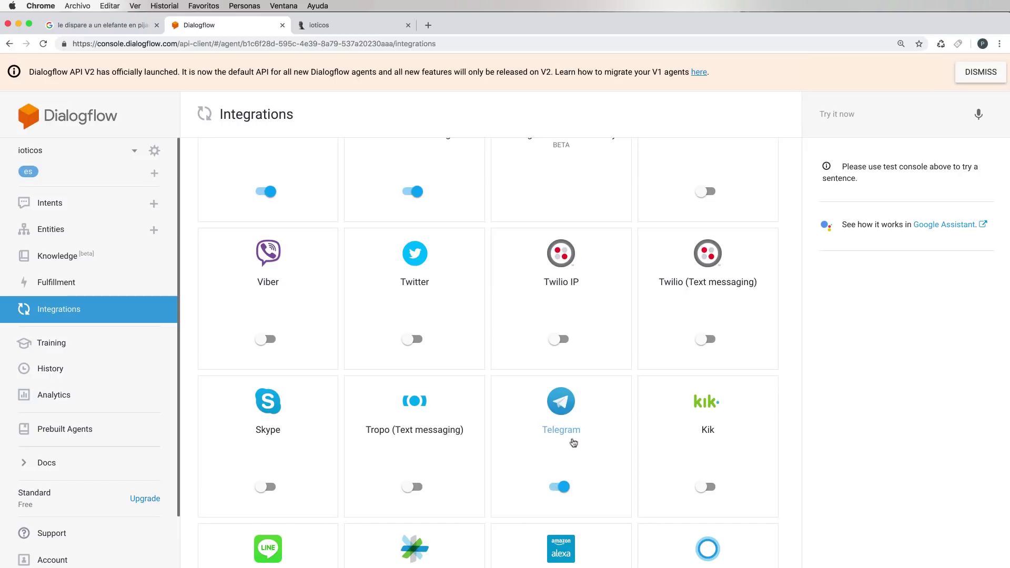
pyautogui.scroll(-2, 578, 447)
pyautogui.scroll(7, 579, 447)
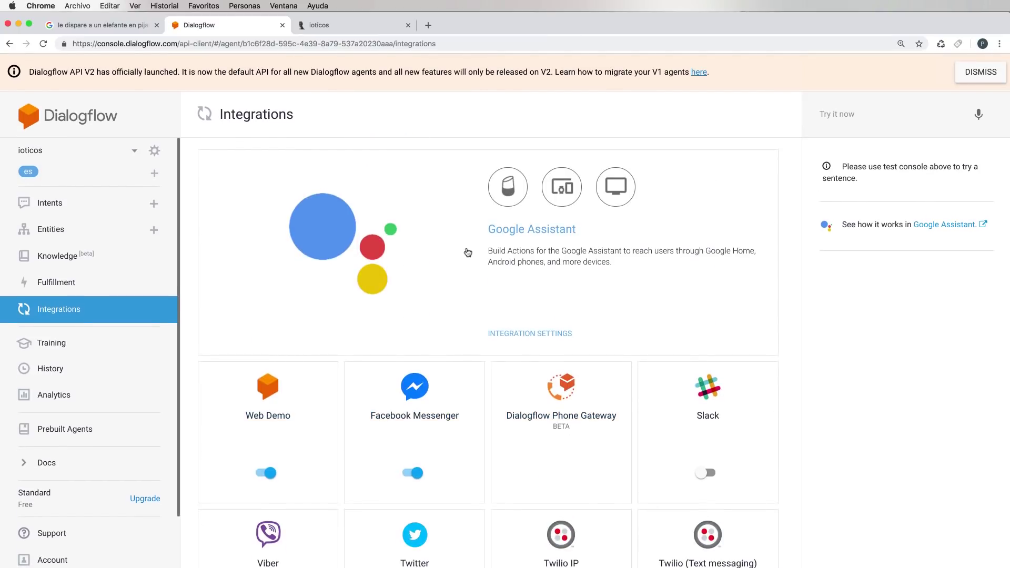
pyautogui.scroll(-1, 469, 258)
pyautogui.scroll(-7, 469, 258)
pyautogui.scroll(8, 469, 258)
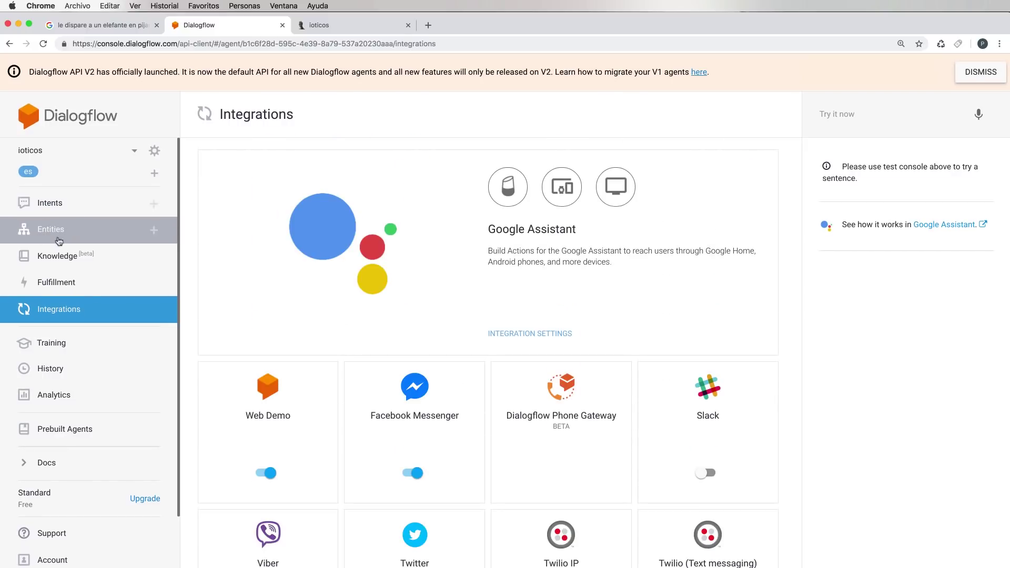
# Create a new intent named nacimiento_y_lugar.
pyautogui.click(58, 209)
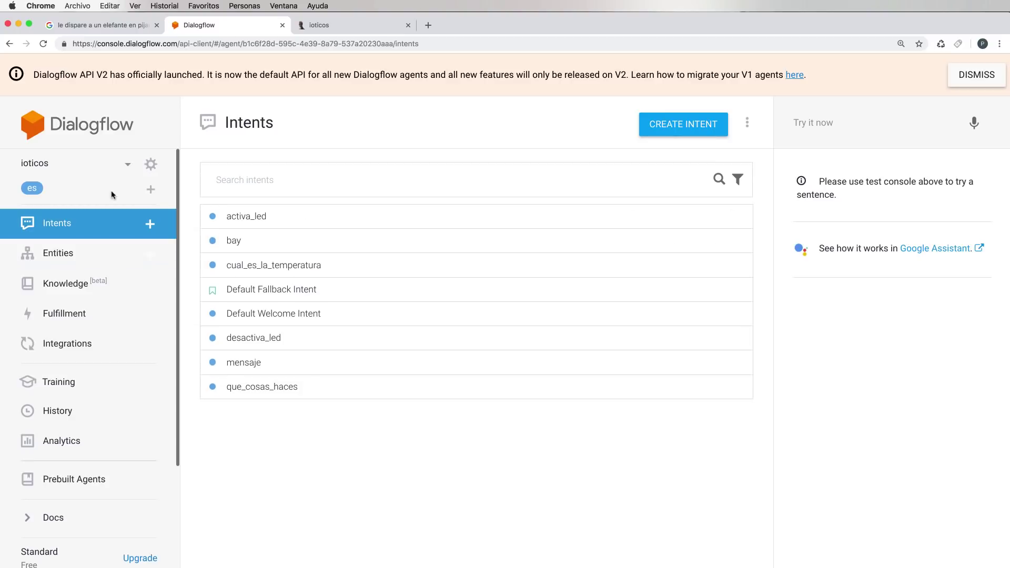
pyautogui.click(151, 225)
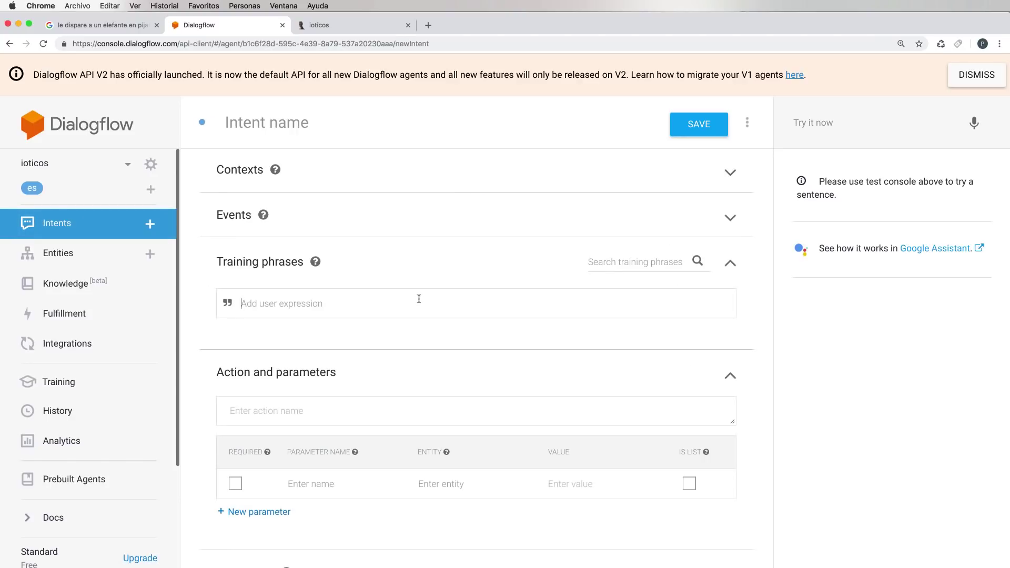
pyautogui.scroll(-2, 389, 307)
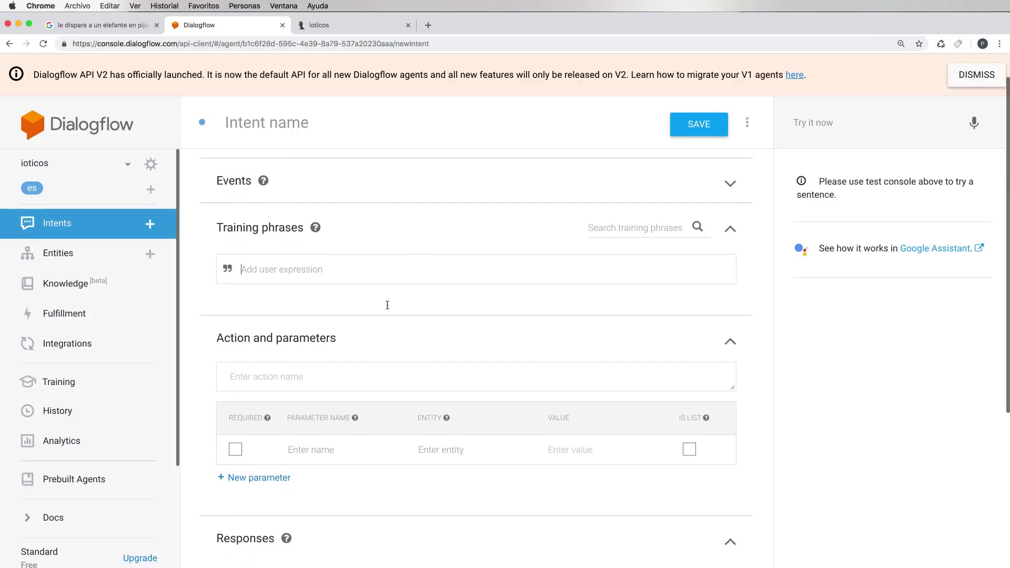
pyautogui.scroll(2, 316, 281)
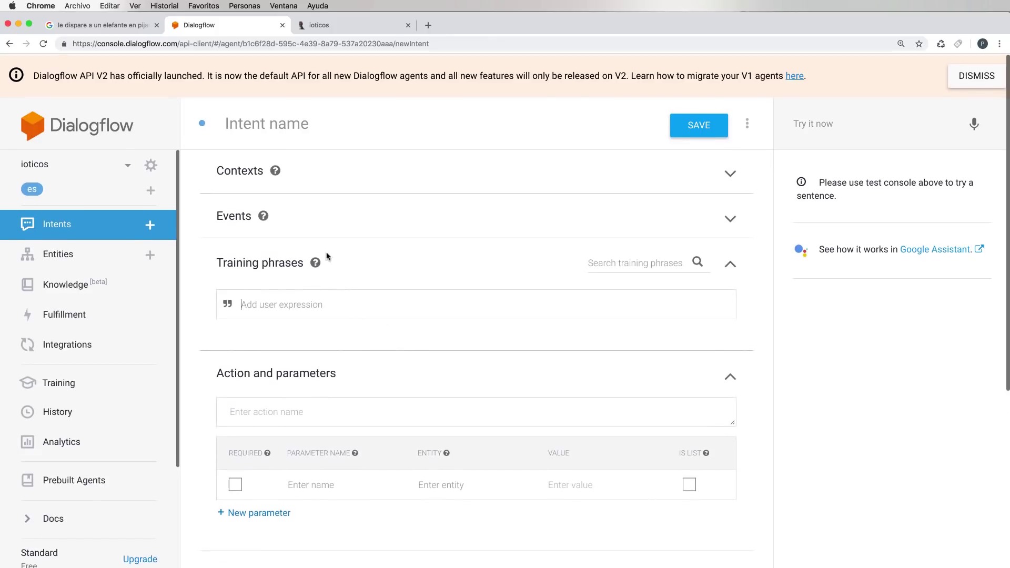
pyautogui.click(270, 116)
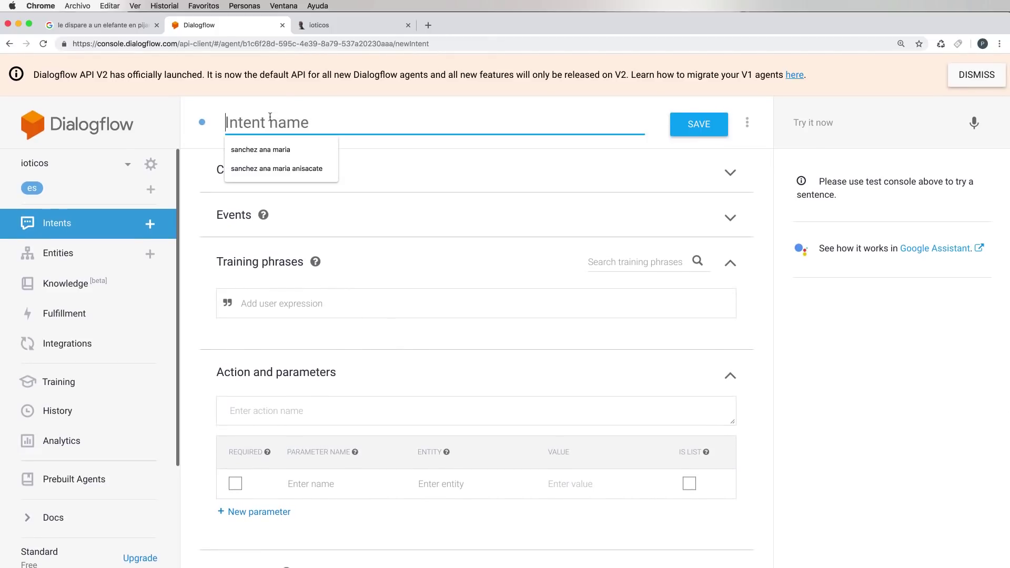
pyautogui.write('nacimiento _y_')
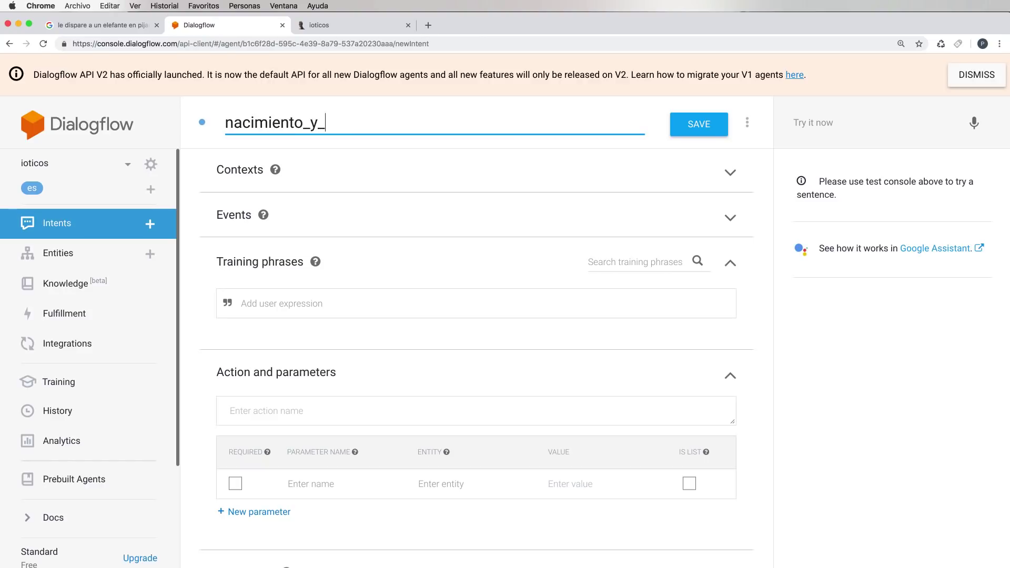
pyautogui.write('lugar')
pyautogui.click(288, 309)
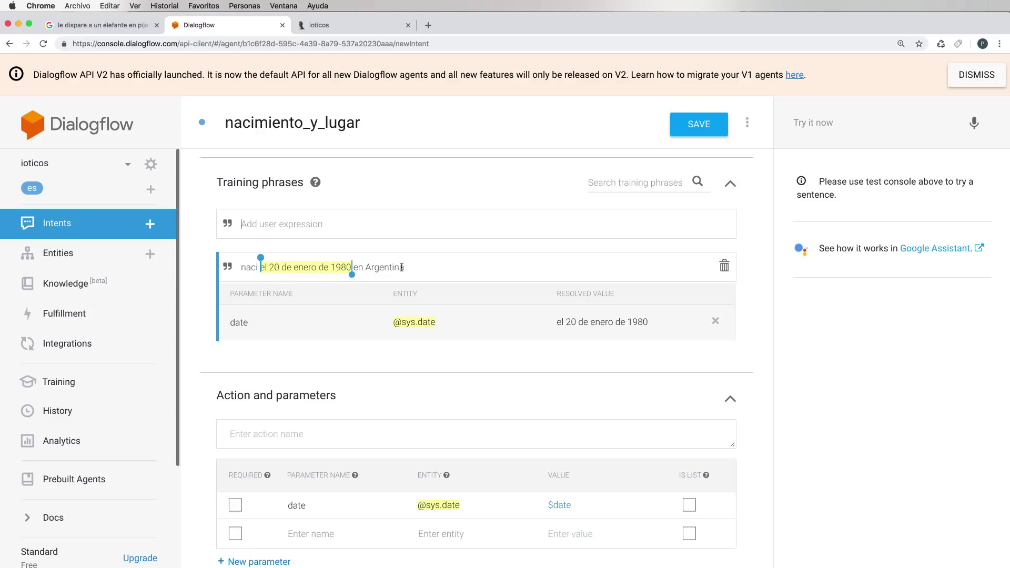
pyautogui.moveTo(351, 274)
pyautogui.mouseDown()
pyautogui.moveTo(314, 277)
pyautogui.moveTo(353, 277)
pyautogui.mouseUp()
pyautogui.moveTo(269, 271)
pyautogui.click(367, 269)
pyautogui.moveTo(366, 268); pyautogui.dragTo(409, 269)
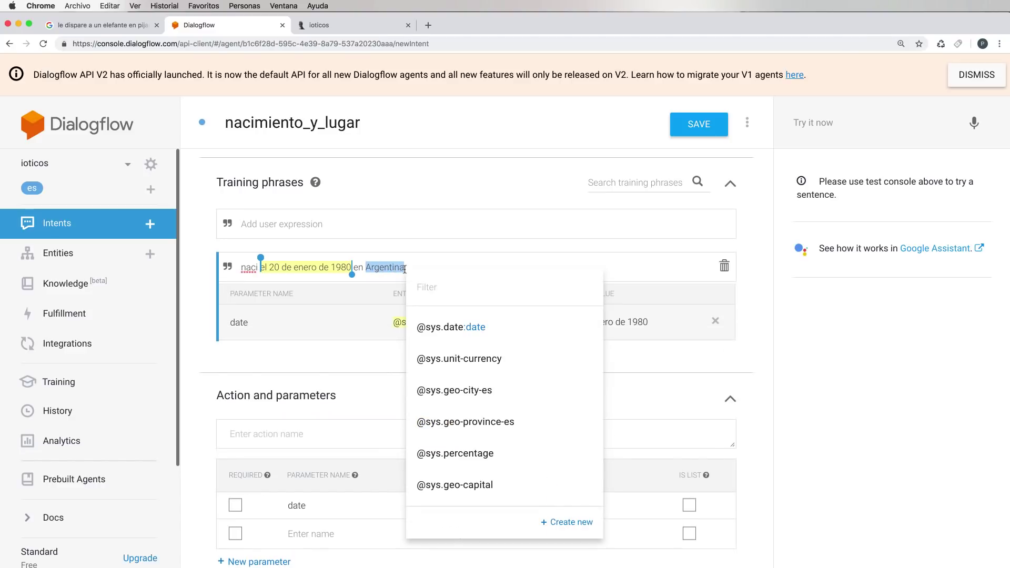
pyautogui.click(440, 286)
pyautogui.write('sy')
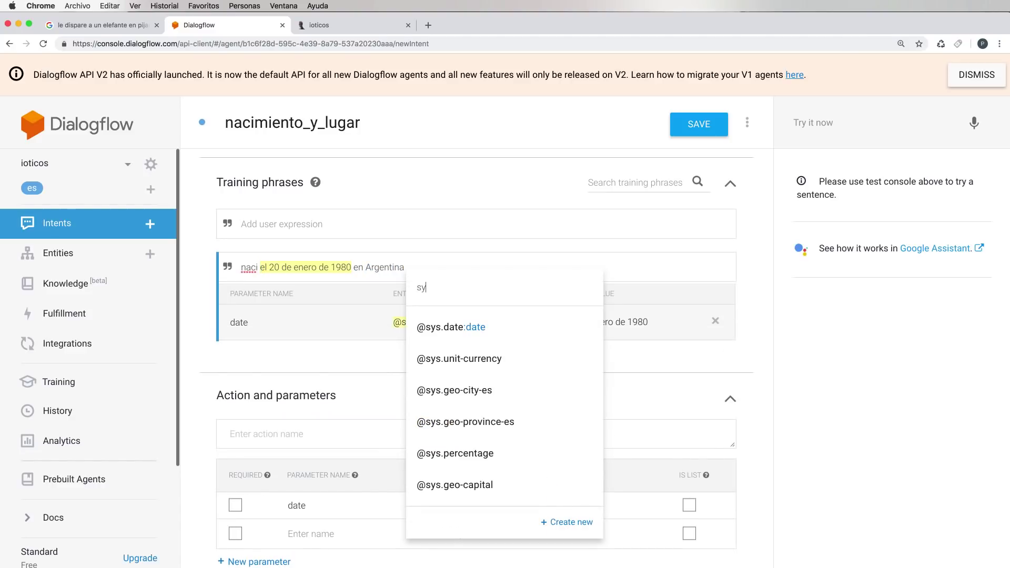
pyautogui.write('s.geo-coun')
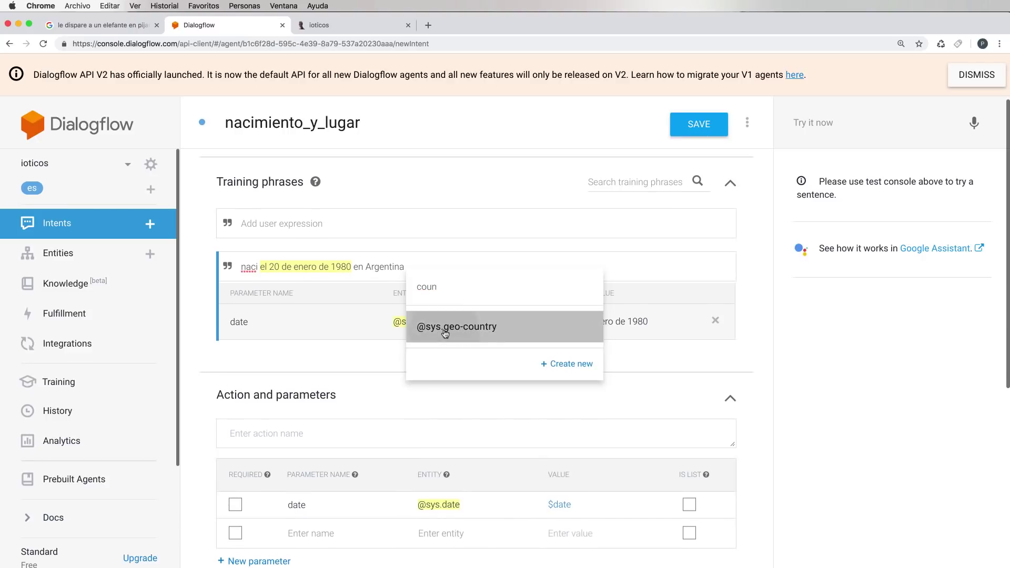
pyautogui.click(444, 327)
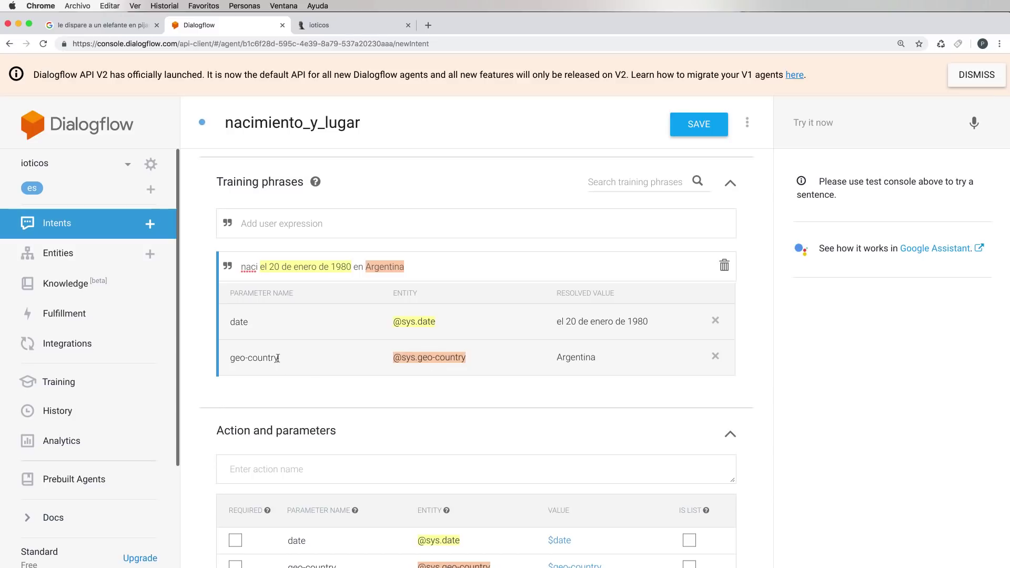
# Rename the training phrase's date parameter to fecha and its country parameter to pais.
pyautogui.click(250, 323)
pyautogui.doubleClick(237, 323)
pyautogui.write('fecha')
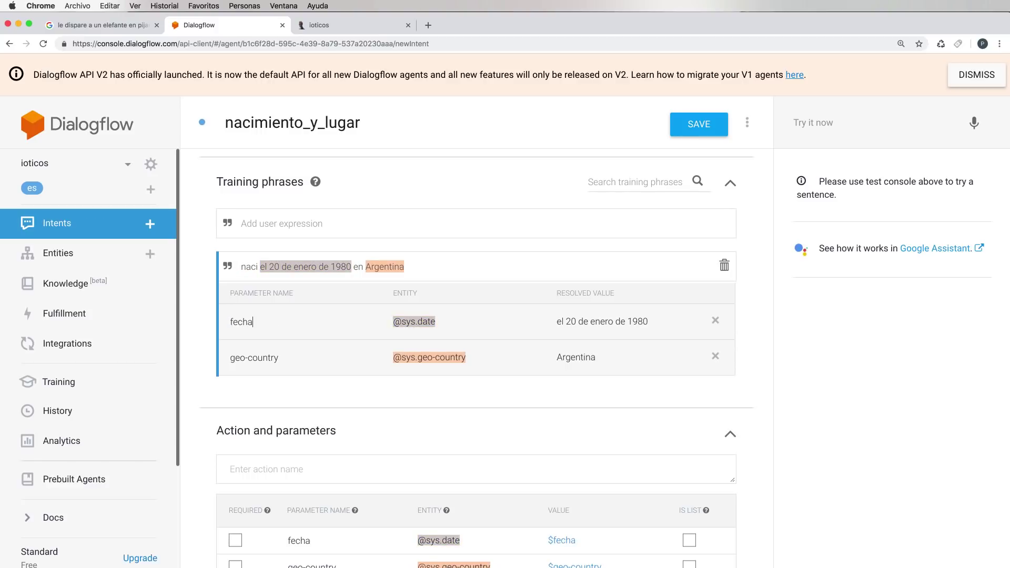
pyautogui.moveTo(283, 358); pyautogui.dragTo(201, 349)
pyautogui.write('pa')
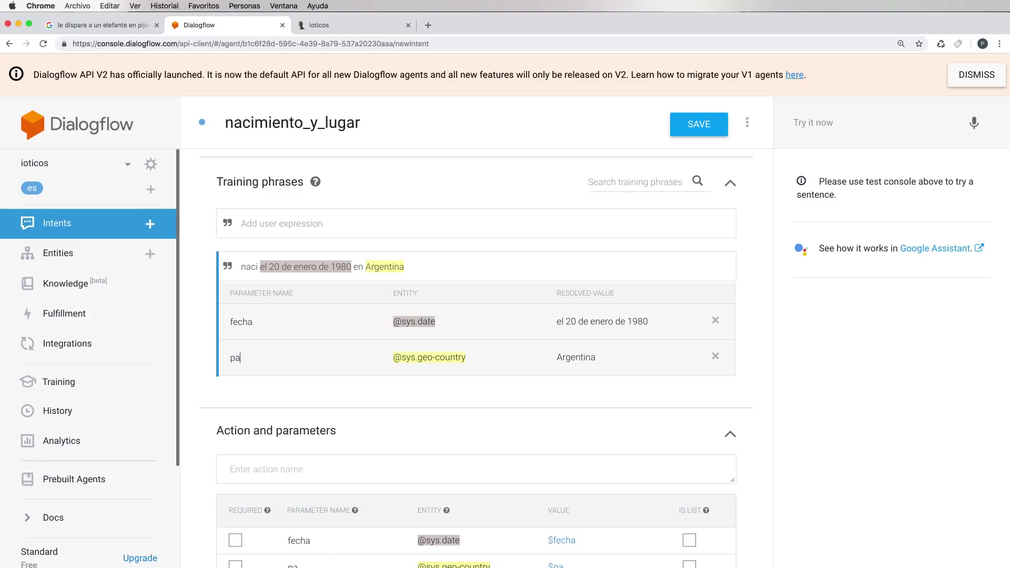
pyautogui.write('is')
# Add the default text response "He comprendido que naciste el $fecha y eres de $pais".
pyautogui.scroll(-8, 368, 404)
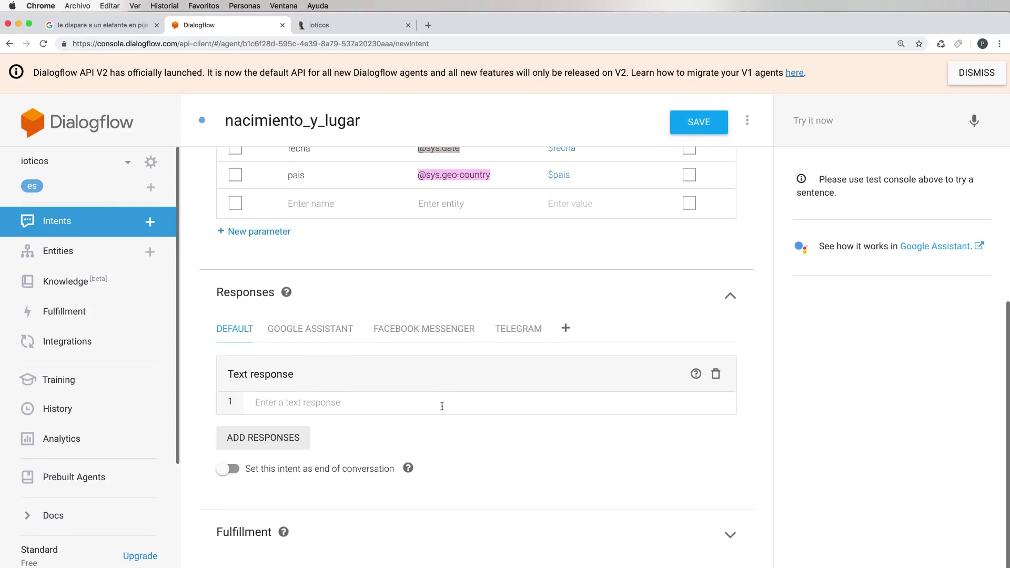
pyautogui.click(329, 406)
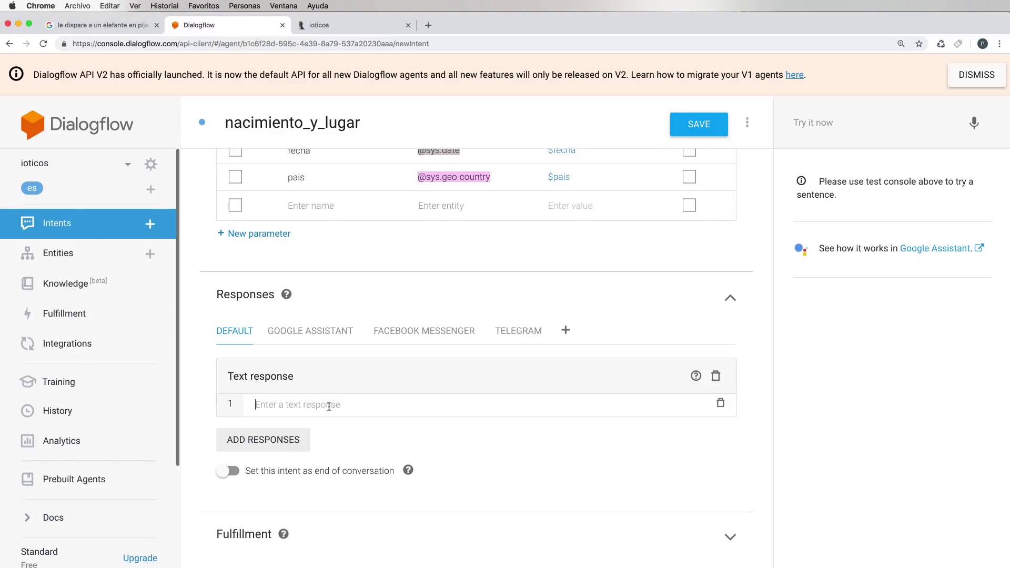
pyautogui.write('He comprendido que naciste el $fecha y eres de $pais')
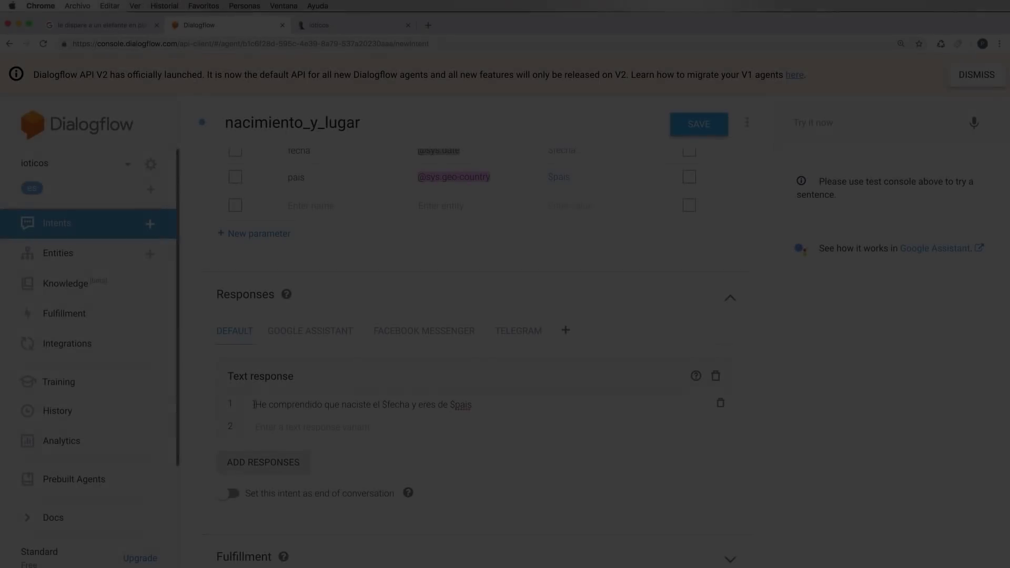
pyautogui.moveTo(255, 404); pyautogui.dragTo(475, 407)
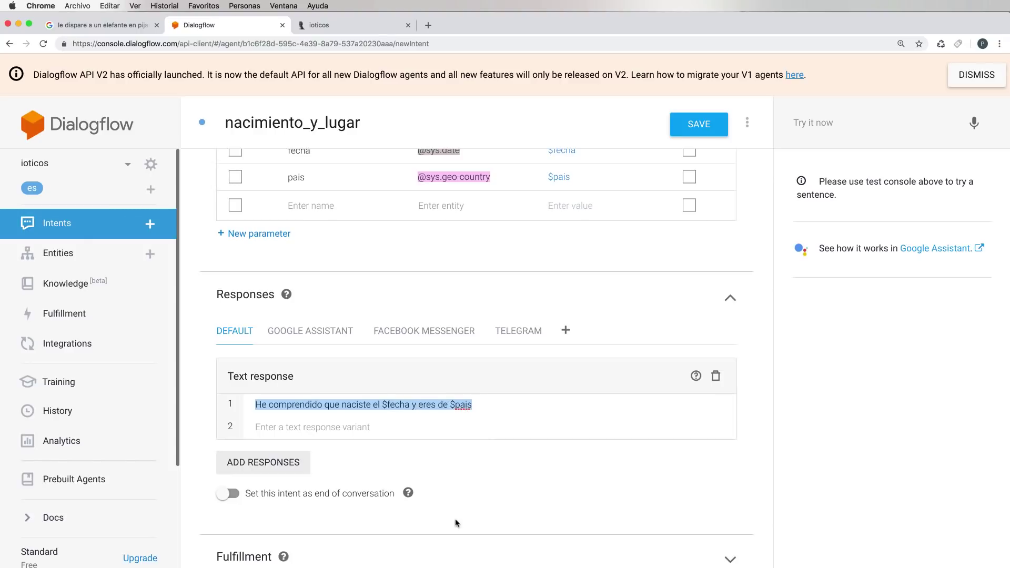
# Compare the intent's response settings for Google Assistant, Facebook Messenger and Telegram with the default response.
pyautogui.click(325, 333)
pyautogui.click(421, 331)
pyautogui.click(523, 337)
pyautogui.click(434, 341)
pyautogui.click(325, 340)
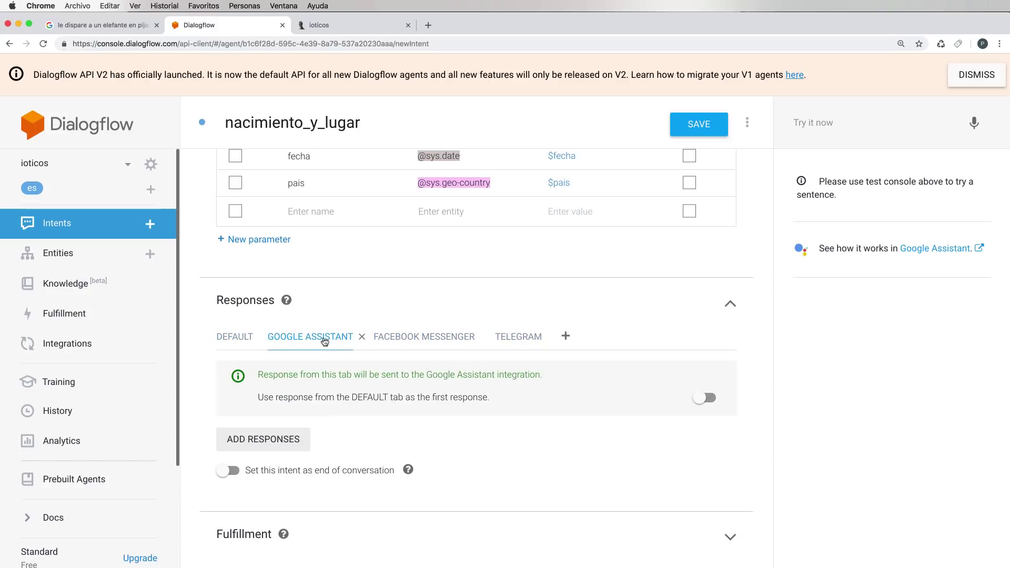
pyautogui.click(244, 339)
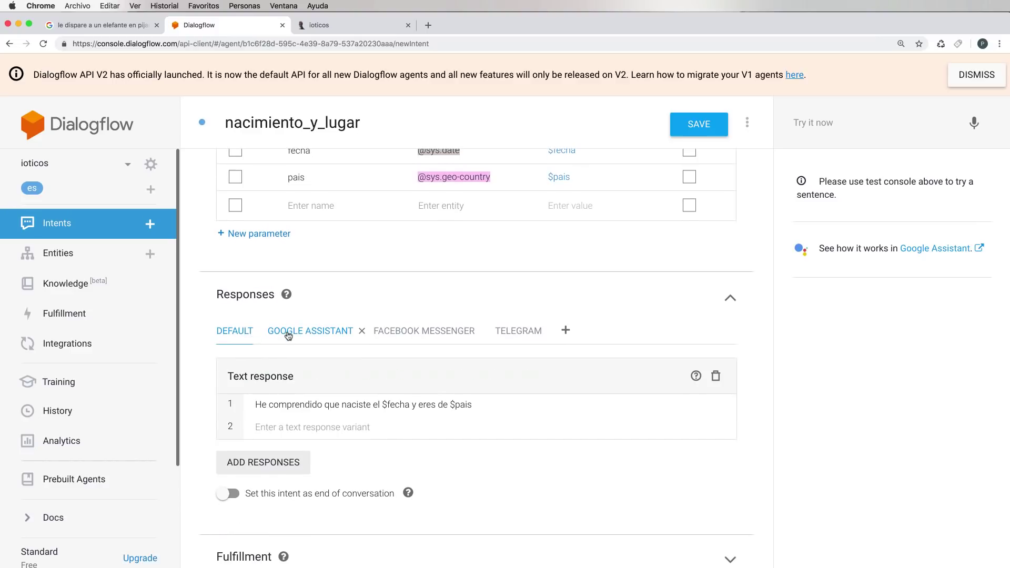
pyautogui.click(291, 336)
pyautogui.click(414, 338)
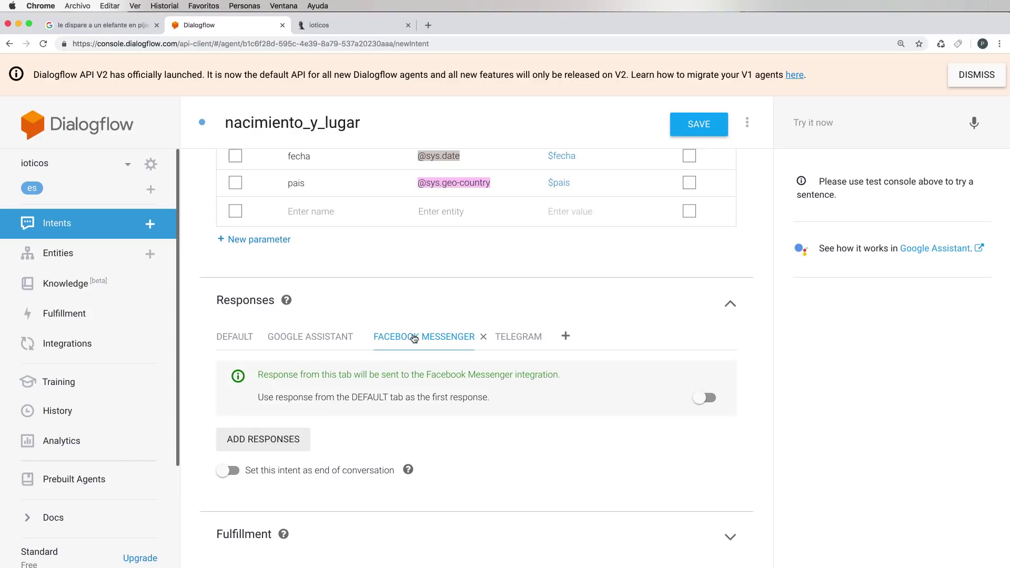
# Add a second training phrase starting with "soy del", followed by a birth date and "y nací en argentina", and save the intent.
pyautogui.click(825, 123)
pyautogui.scroll(8, 472, 309)
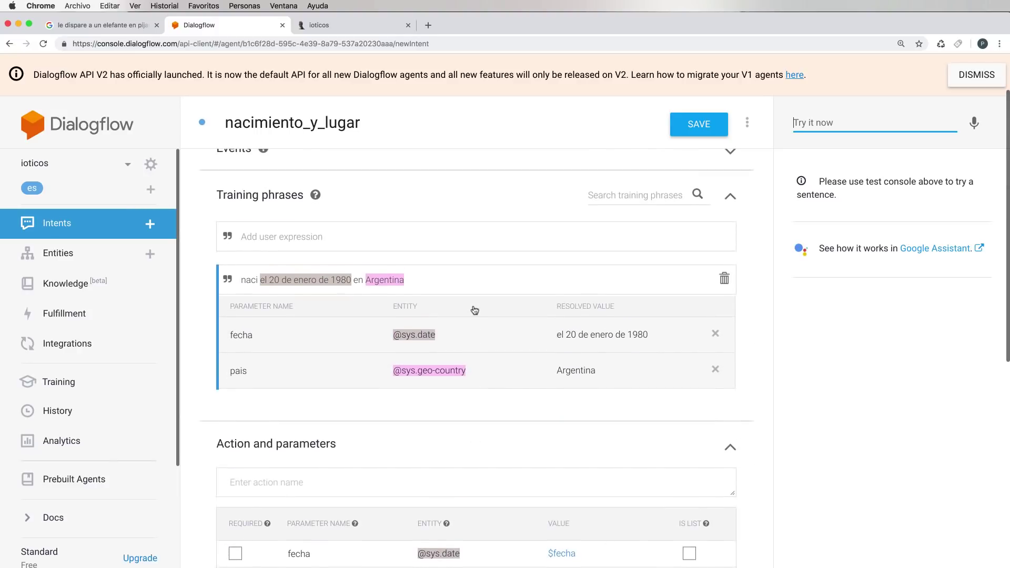
pyautogui.scroll(2, 474, 311)
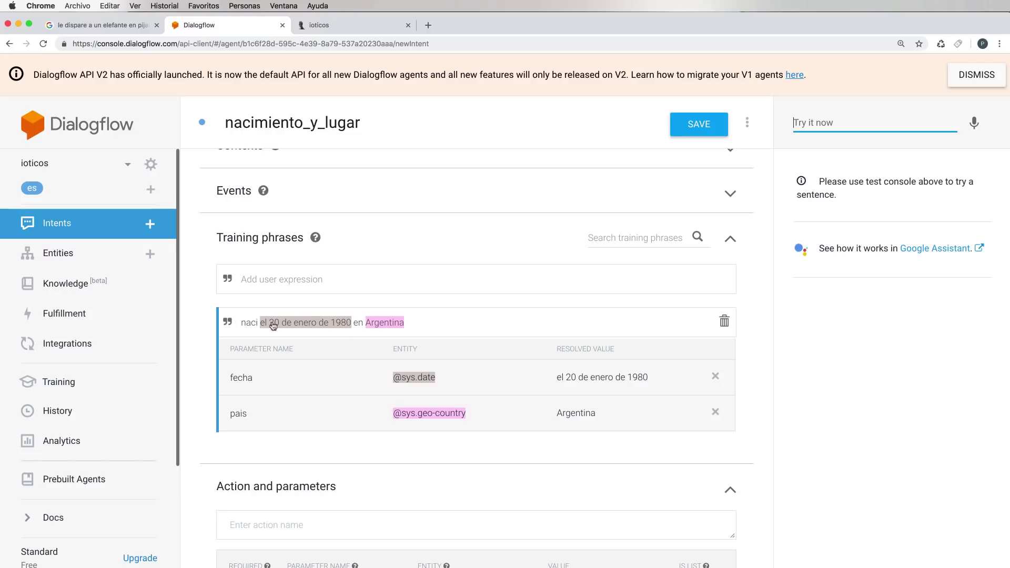
pyautogui.moveTo(260, 322); pyautogui.dragTo(352, 326)
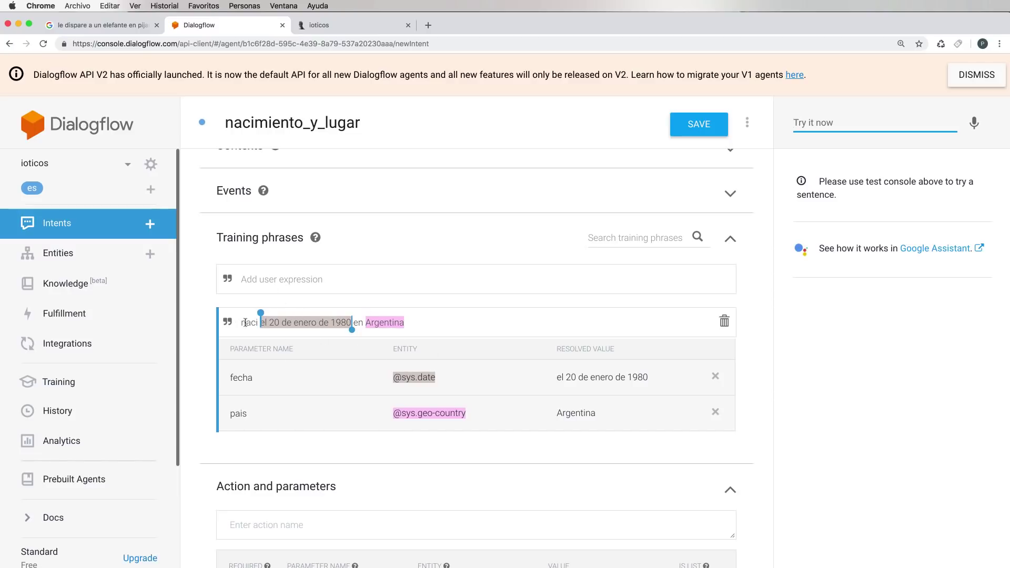
pyautogui.click(297, 278)
pyautogui.write('soy del 20 de diciembre de 1971 y nací en argentina')
pyautogui.press('Return')
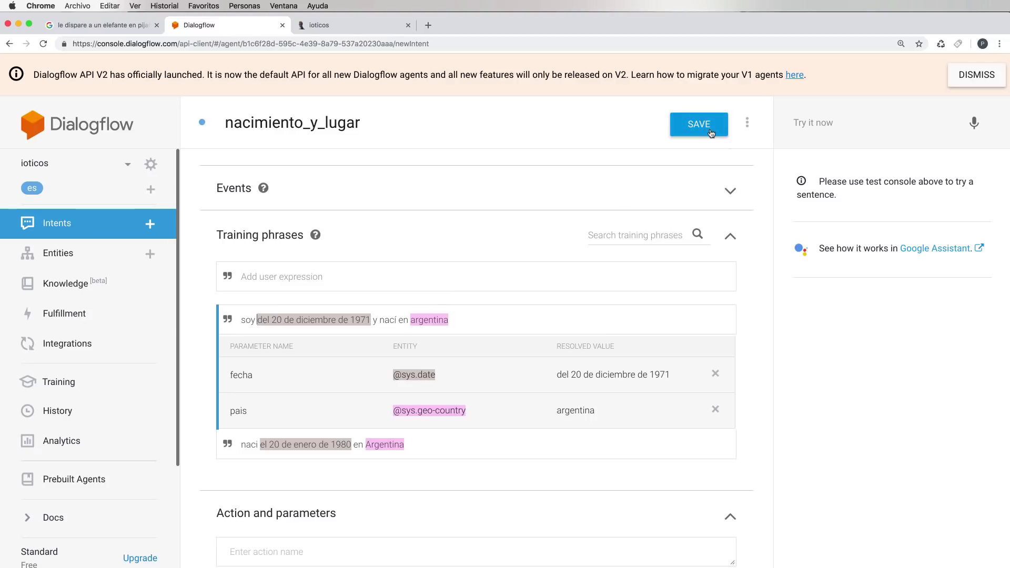
pyautogui.click(686, 128)
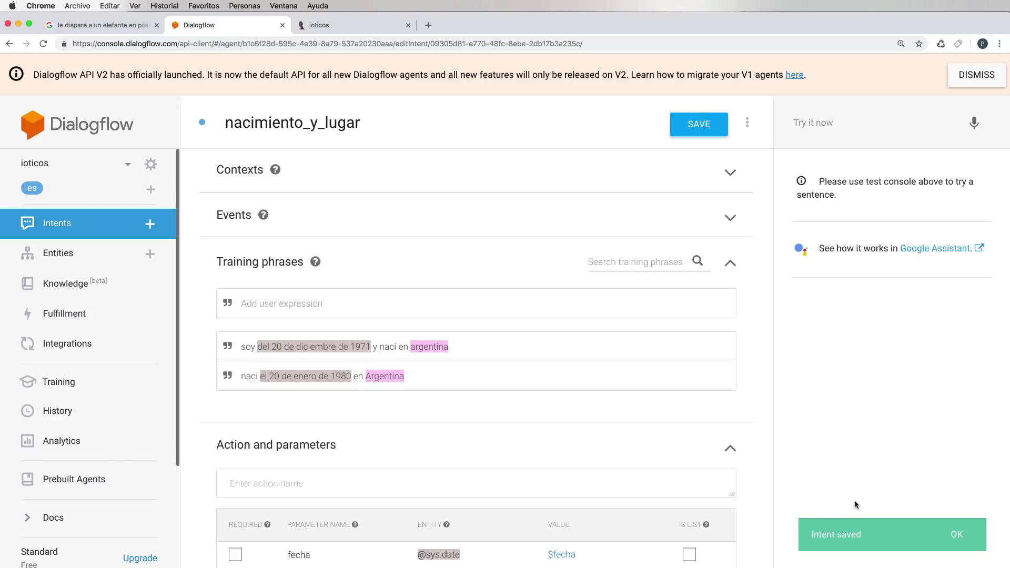
# Test the agent with a Spanish sentence starting with "soy del", followed by a birth date and "y naci en Colombia".
pyautogui.moveTo(371, 348); pyautogui.dragTo(267, 370)
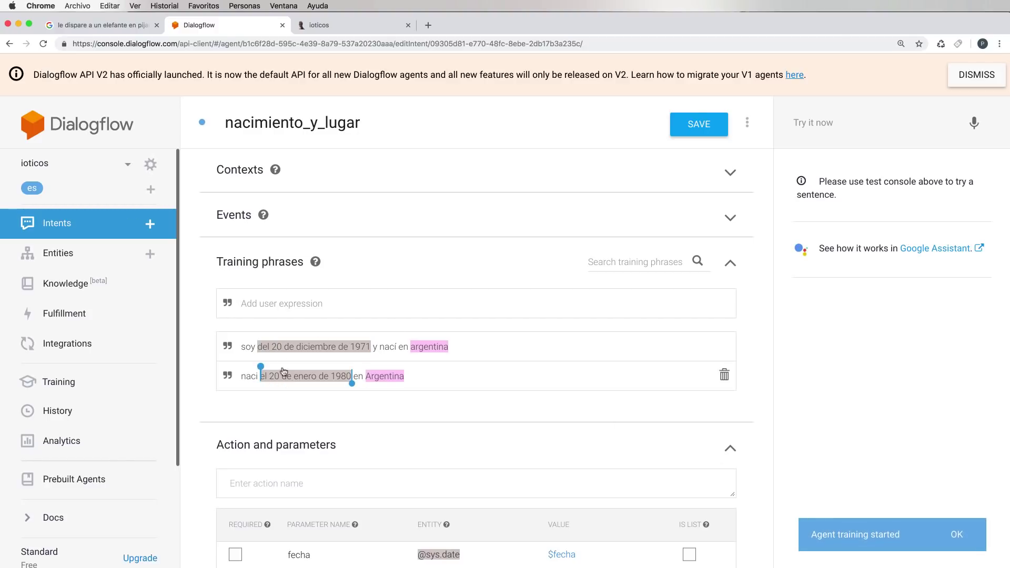
pyautogui.click(261, 399)
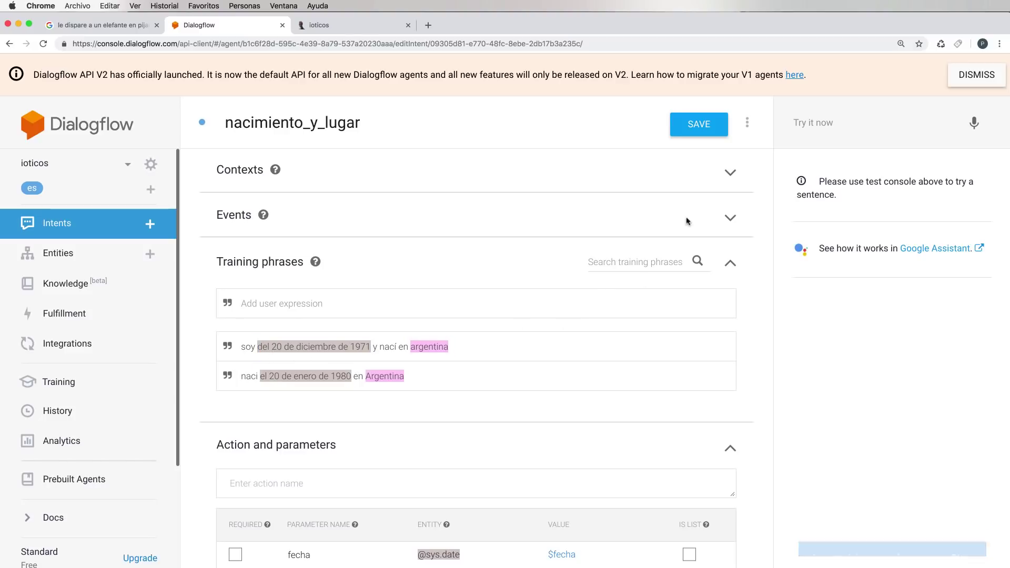
pyautogui.click(820, 124)
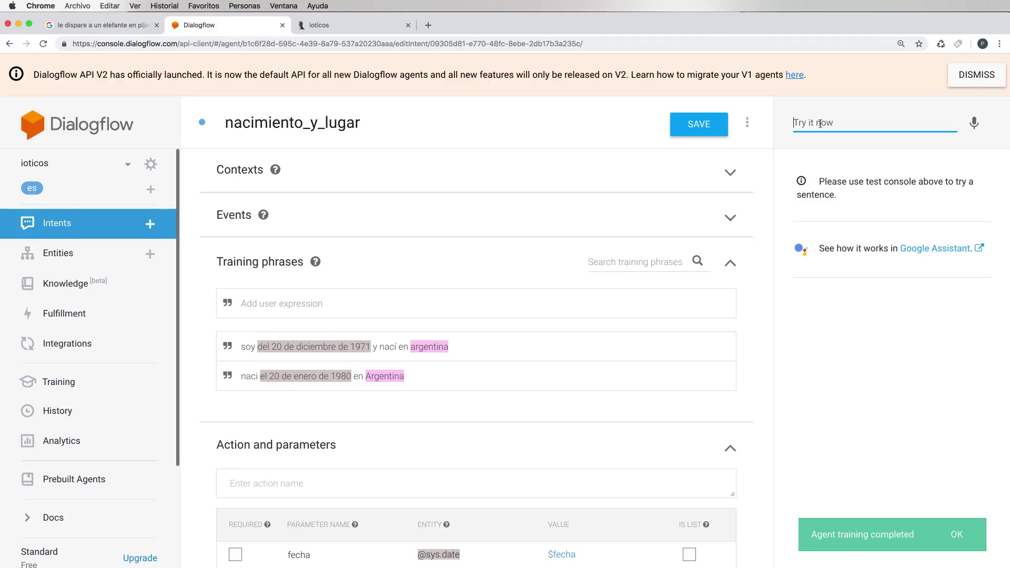
pyautogui.write('soy del ')
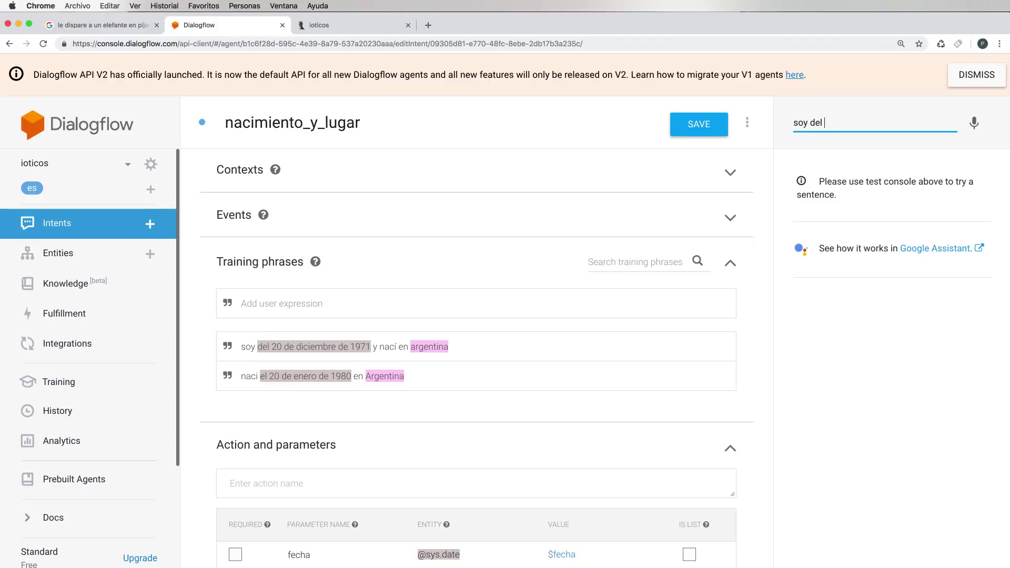
pyautogui.write('7 de diciembre ')
pyautogui.write('del ')
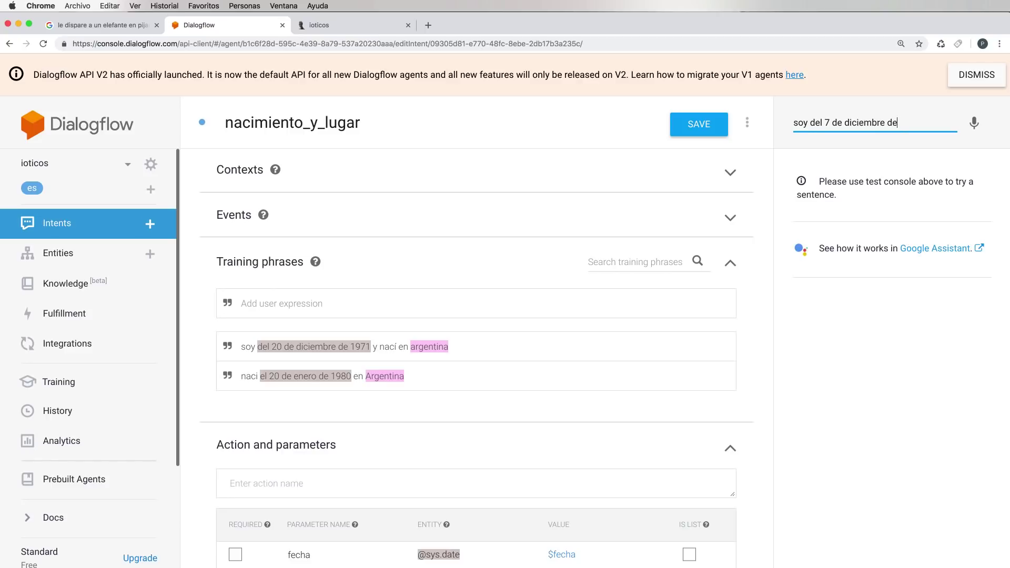
pyautogui.write('70')
pyautogui.write('y naci en Colombia')
pyautogui.press('Return')
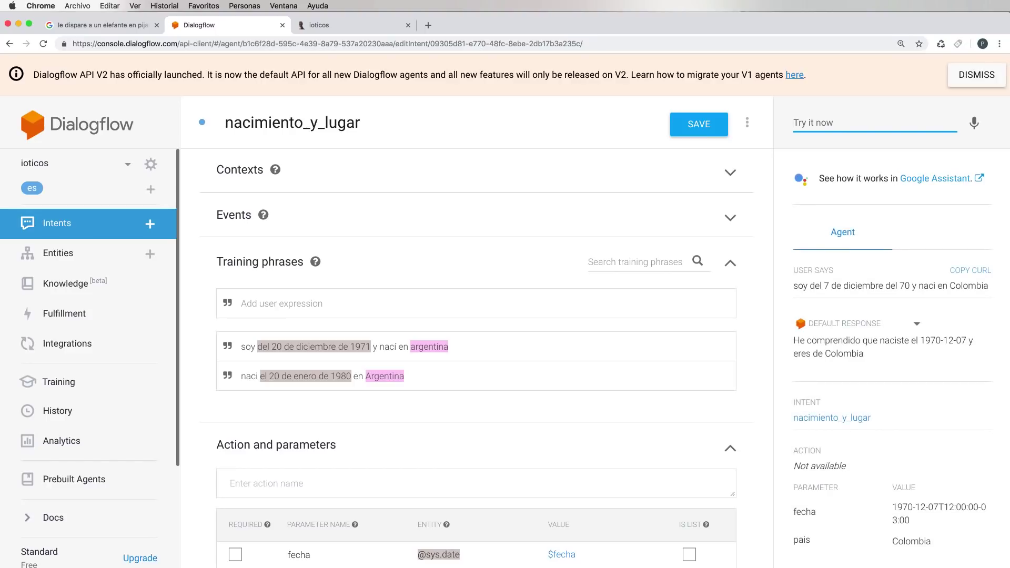
# Compare the test sentence with the date format in the agent's default response and the training phrases.
pyautogui.moveTo(793, 285); pyautogui.dragTo(1002, 288)
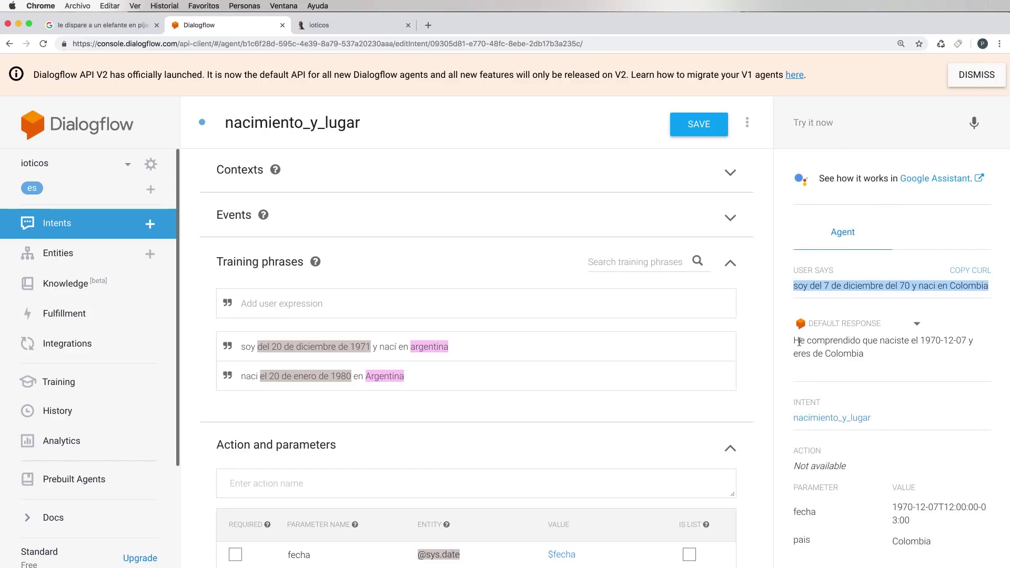
pyautogui.moveTo(794, 341); pyautogui.dragTo(966, 340)
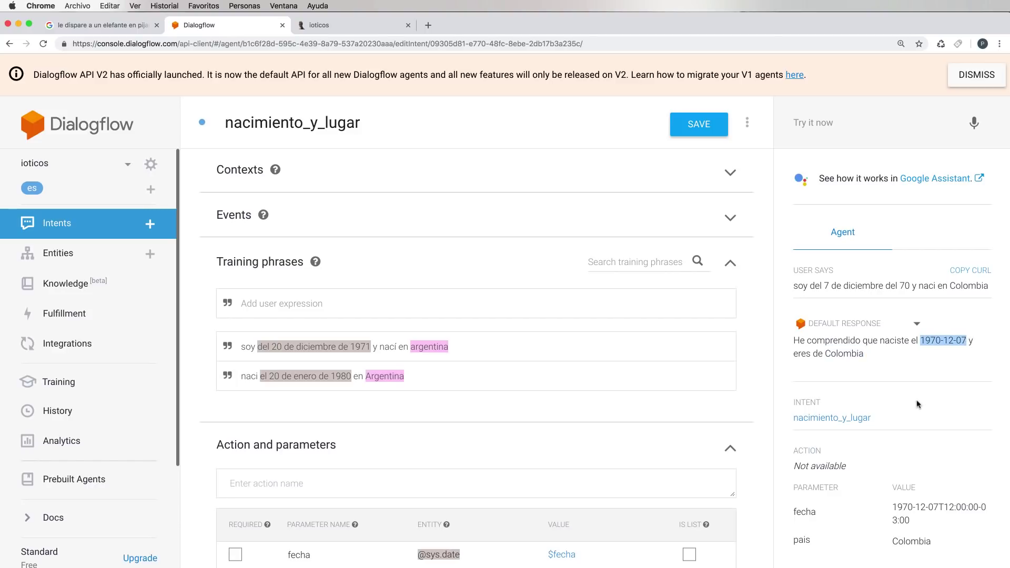
pyautogui.click(290, 377)
# Leave the intent, open the agent's Fulfillment page and look through the index.js code of the inline editor.
pyautogui.press('super+bracketleft')
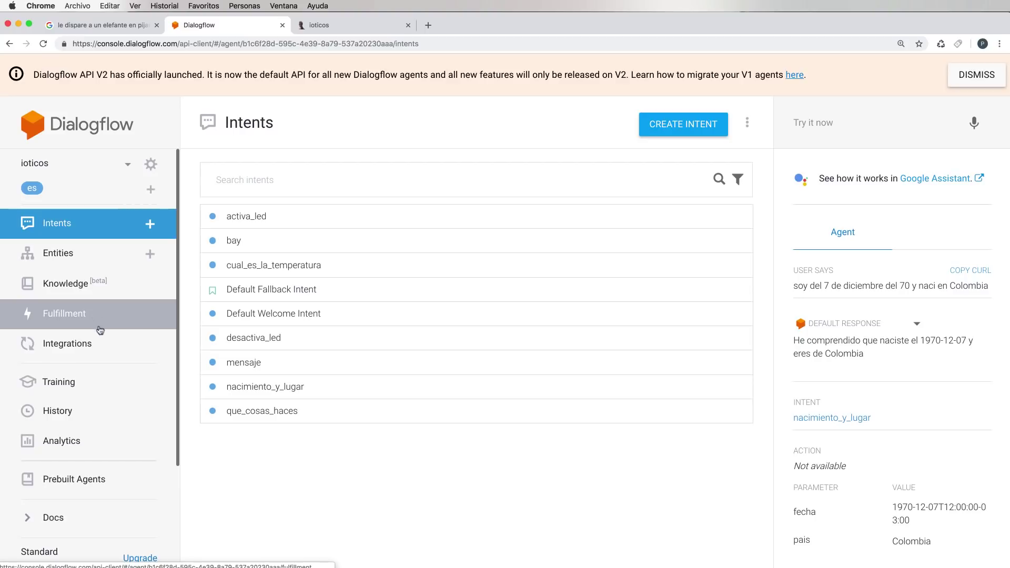
pyautogui.click(63, 319)
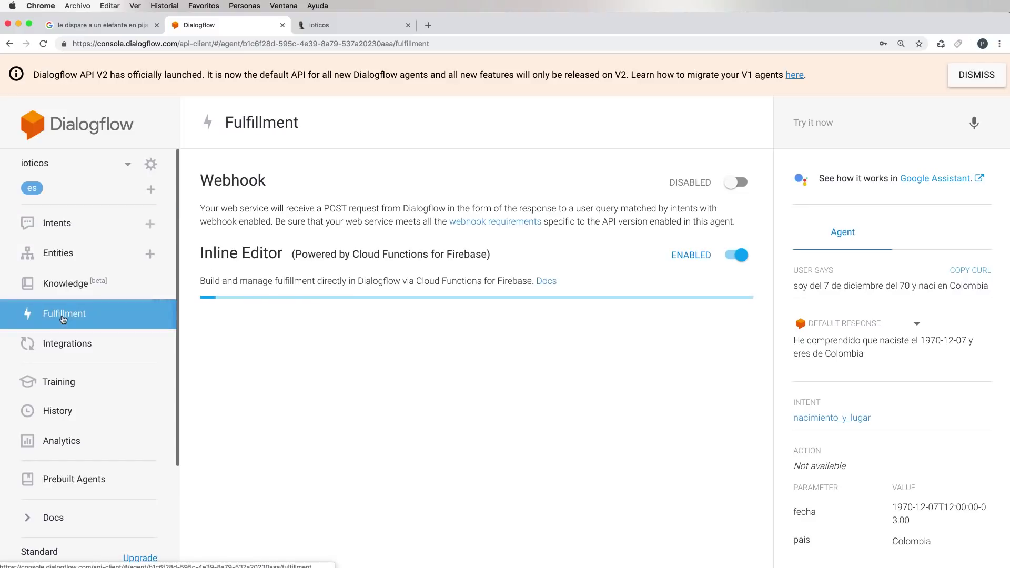
pyautogui.scroll(-10, 364, 350)
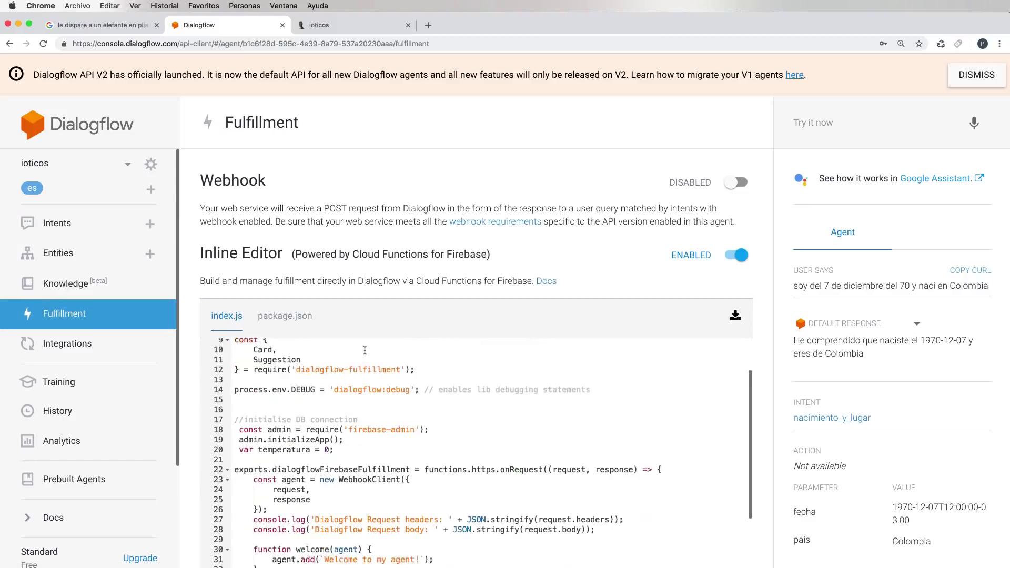
pyautogui.scroll(-5, 342, 282)
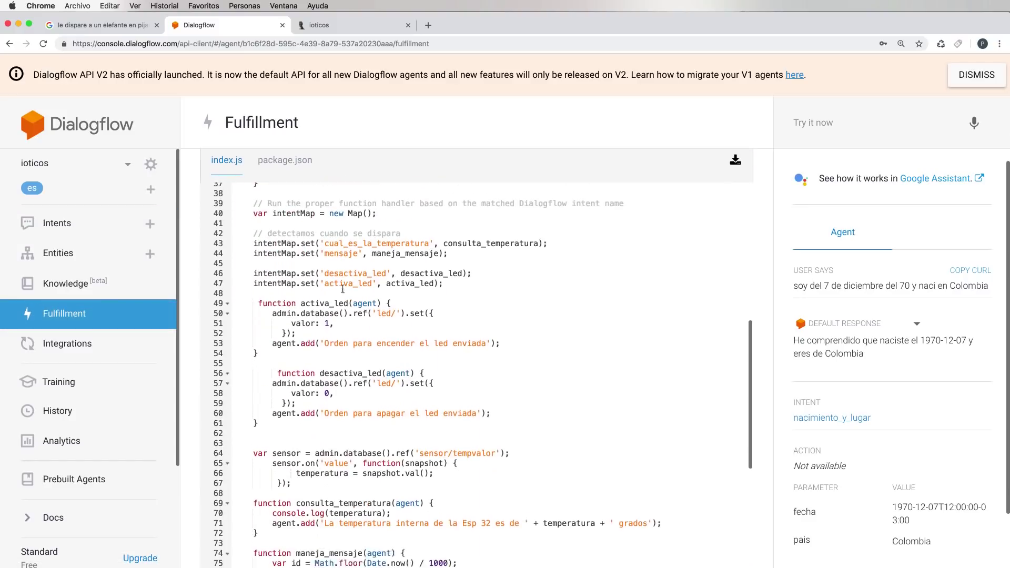
pyautogui.scroll(10, 368, 310)
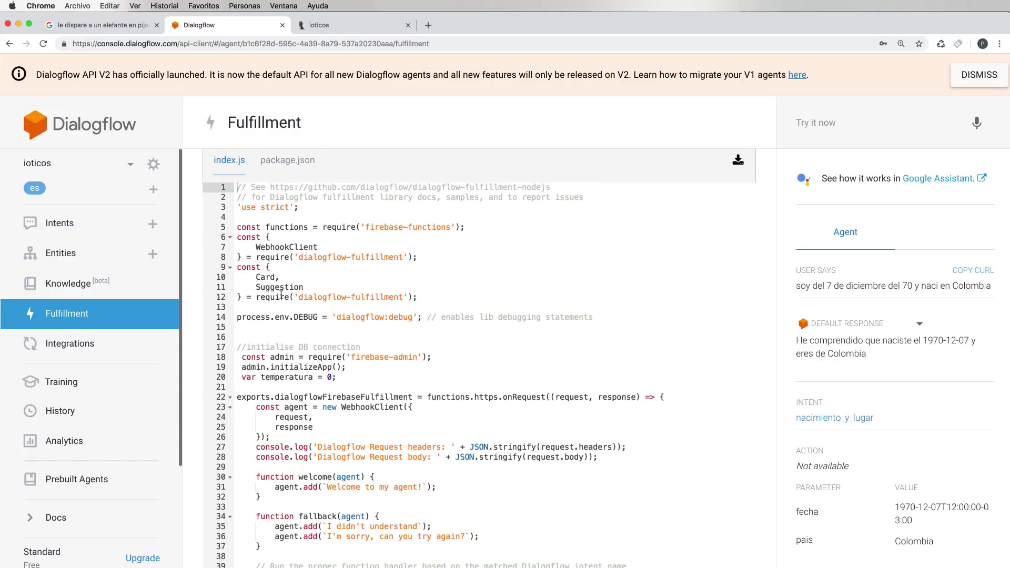
pyautogui.scroll(-10, 368, 315)
pyautogui.scroll(5, 317, 302)
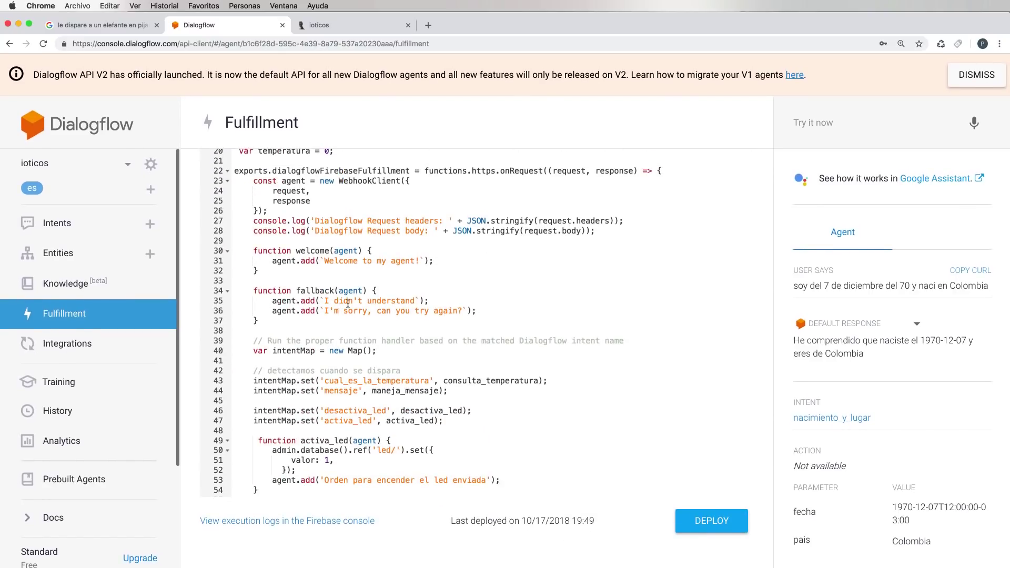
pyautogui.scroll(8, 348, 303)
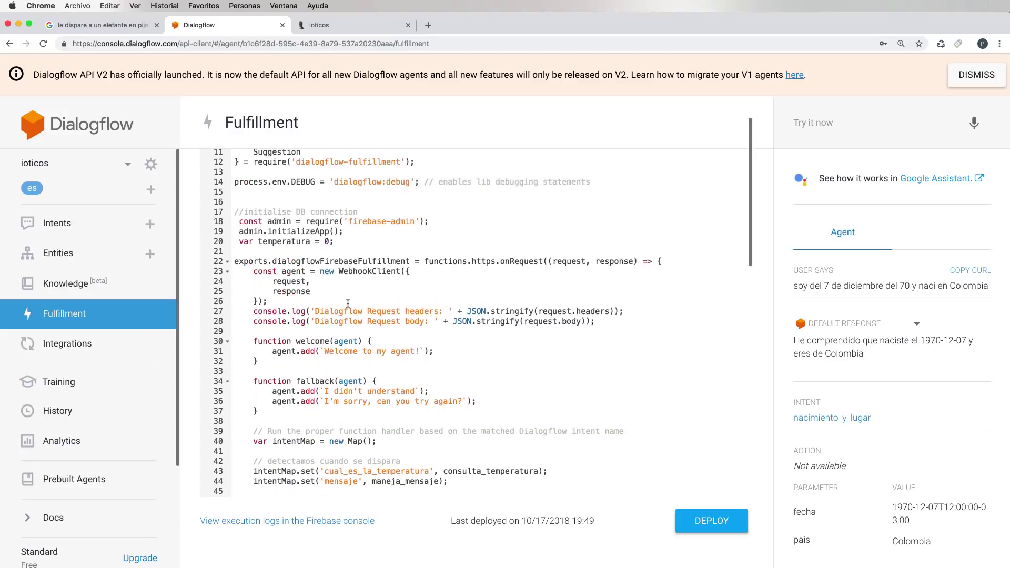
pyautogui.scroll(-3, 352, 312)
pyautogui.scroll(-5, 352, 312)
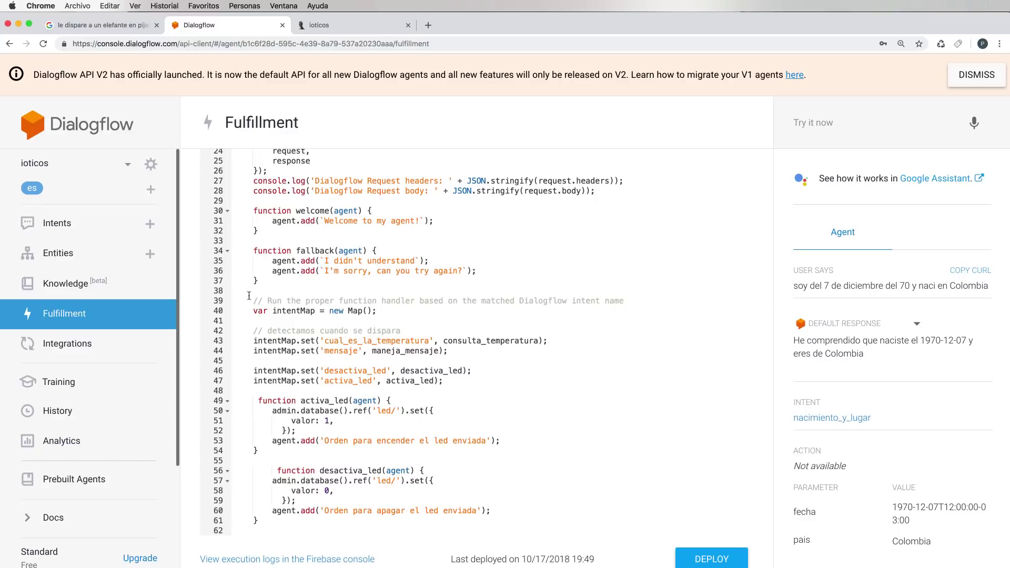
# Examine the intentMap declaration, the message handler and the activa_led and desactiva_led functions in index.js.
pyautogui.moveTo(252, 310); pyautogui.dragTo(311, 341)
pyautogui.scroll(-10, 310, 342)
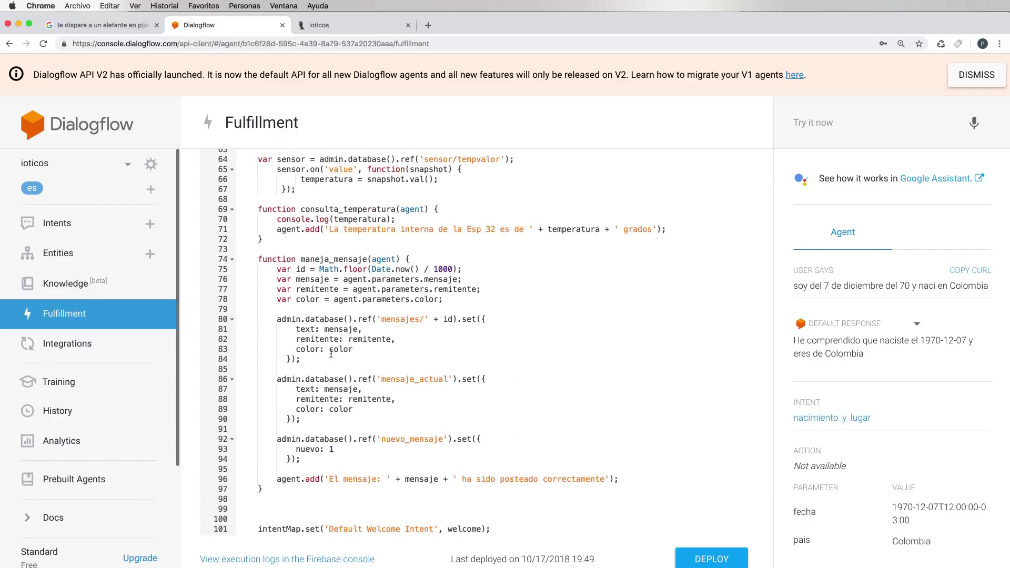
pyautogui.scroll(10, 312, 339)
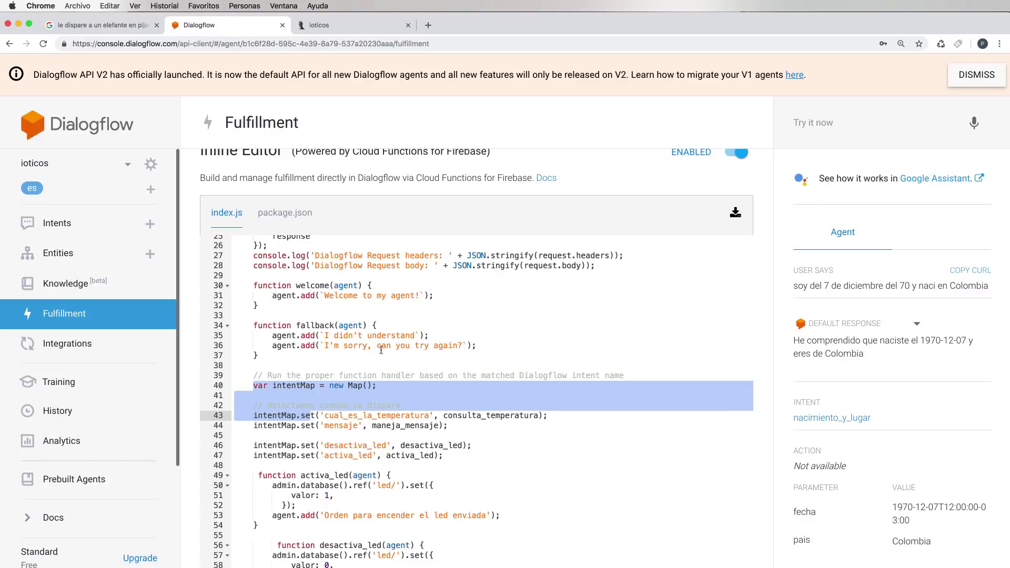
pyautogui.scroll(-5, 381, 347)
pyautogui.moveTo(250, 271); pyautogui.dragTo(259, 389)
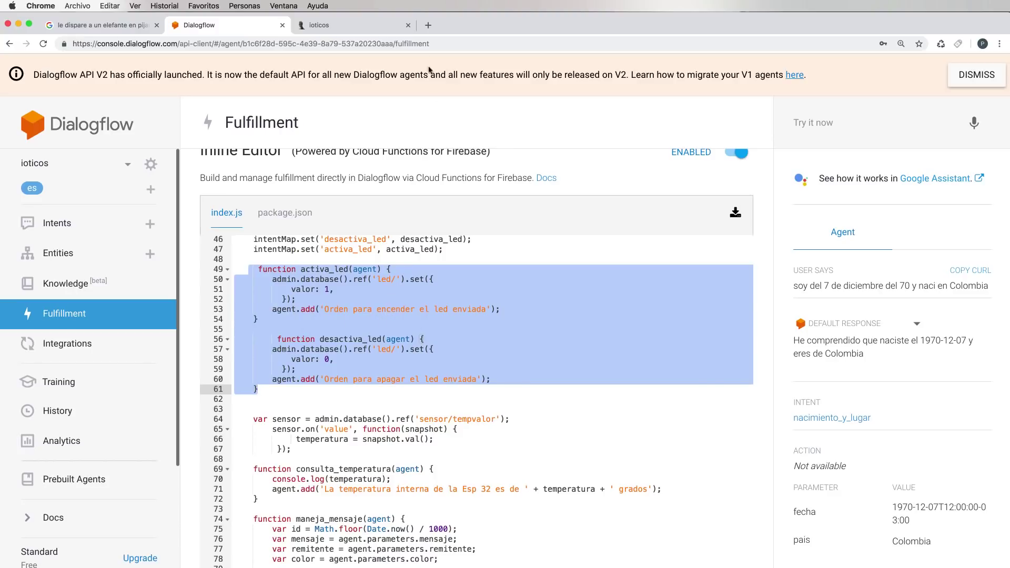
# Open the ESP32-FIREBASE Realtime Database in the Firebase console in a new browser tab and expand the led node.
pyautogui.click(428, 25)
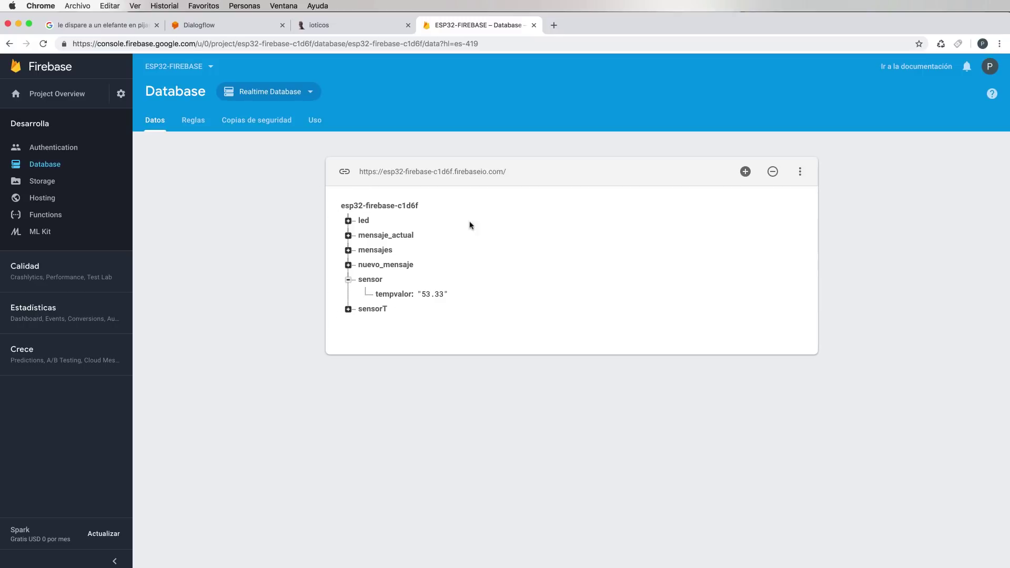
pyautogui.click(348, 221)
# Change the led node's valor to 0 and back to 1.
pyautogui.click(401, 235)
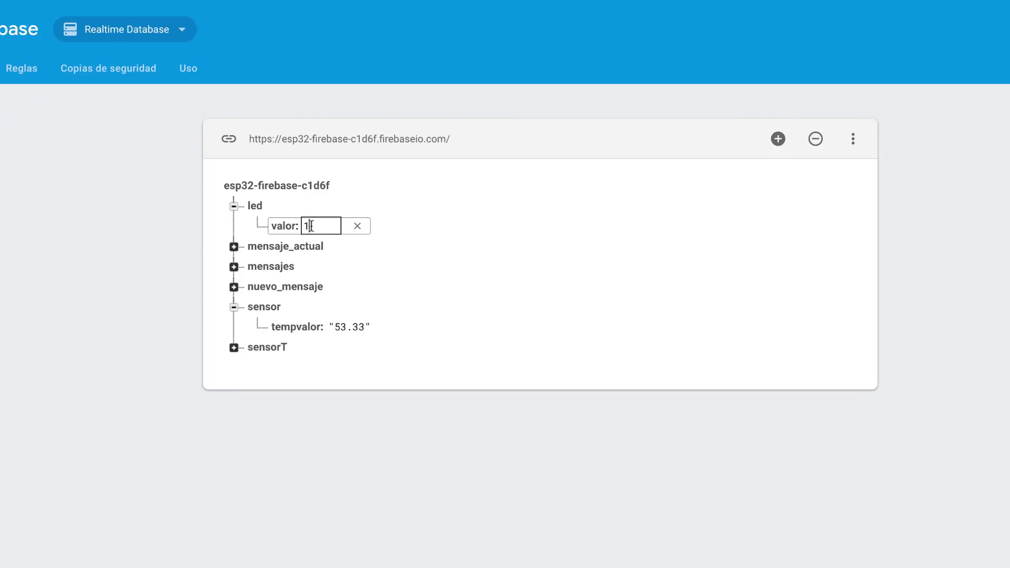
pyautogui.press('BackSpace')
pyautogui.write('0')
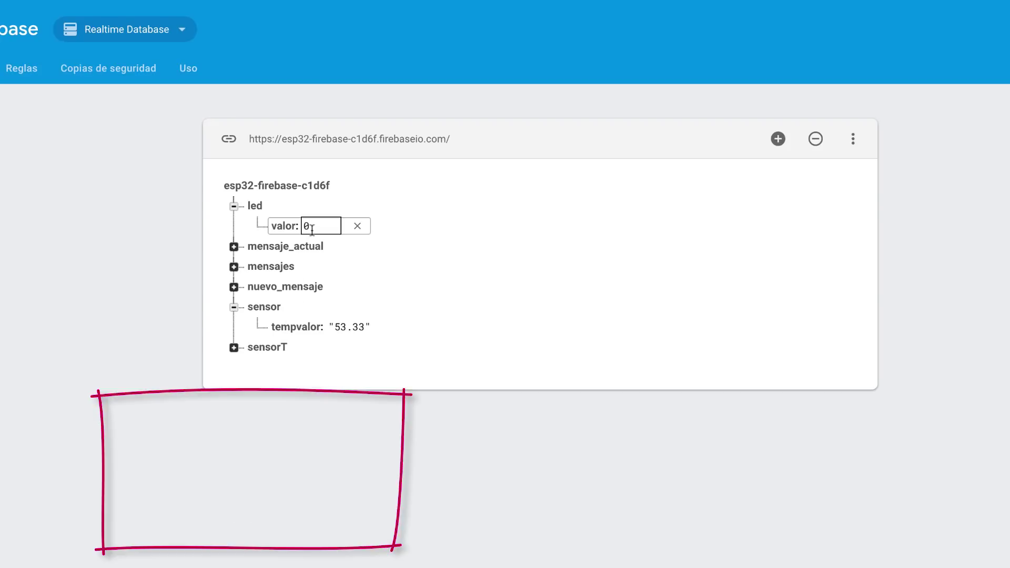
pyautogui.press('BackSpace')
pyautogui.write('1')
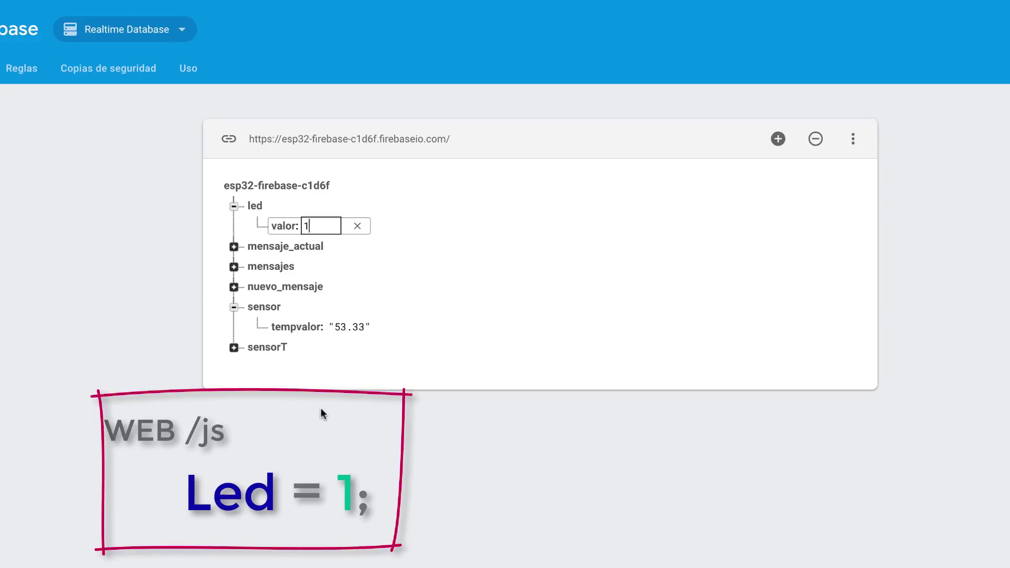
# Expand the mensaje_actual node and examine its color, remitente and text fields and the sensor node's tempvalor.
pyautogui.click(233, 246)
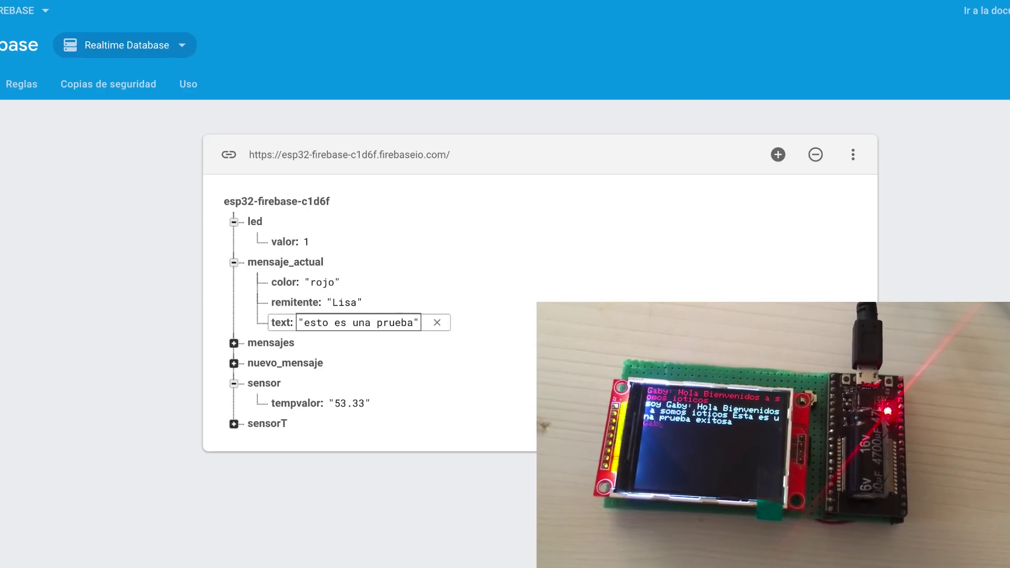
pyautogui.click(233, 262)
pyautogui.click(233, 263)
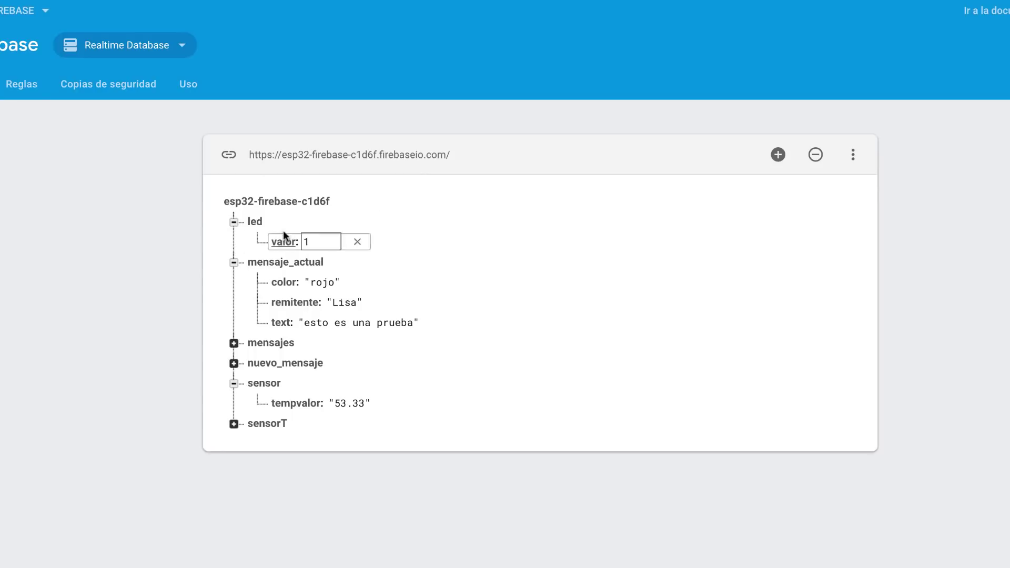
pyautogui.click(233, 383)
pyautogui.click(233, 383)
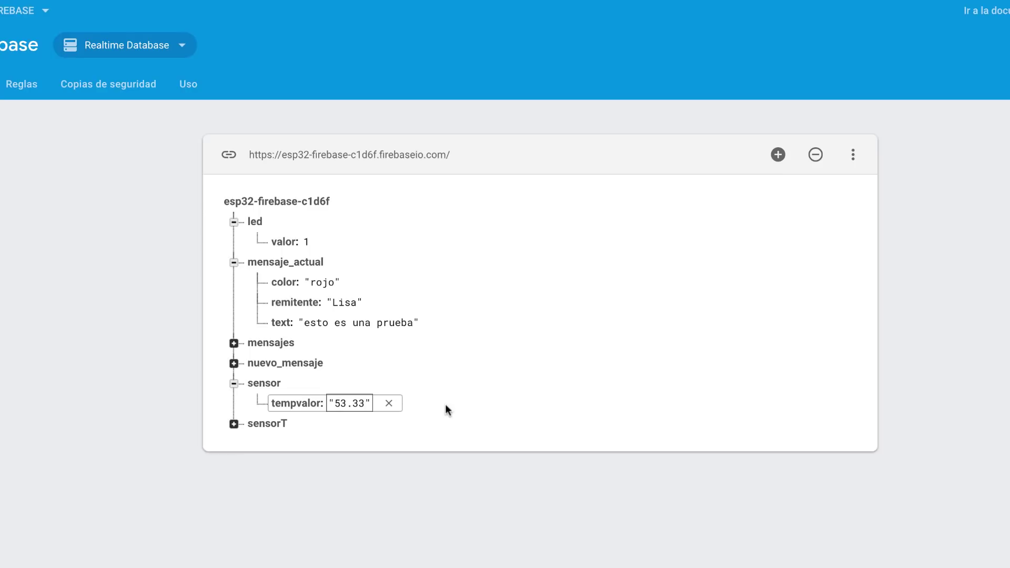
pyautogui.moveTo(334, 403); pyautogui.dragTo(360, 404)
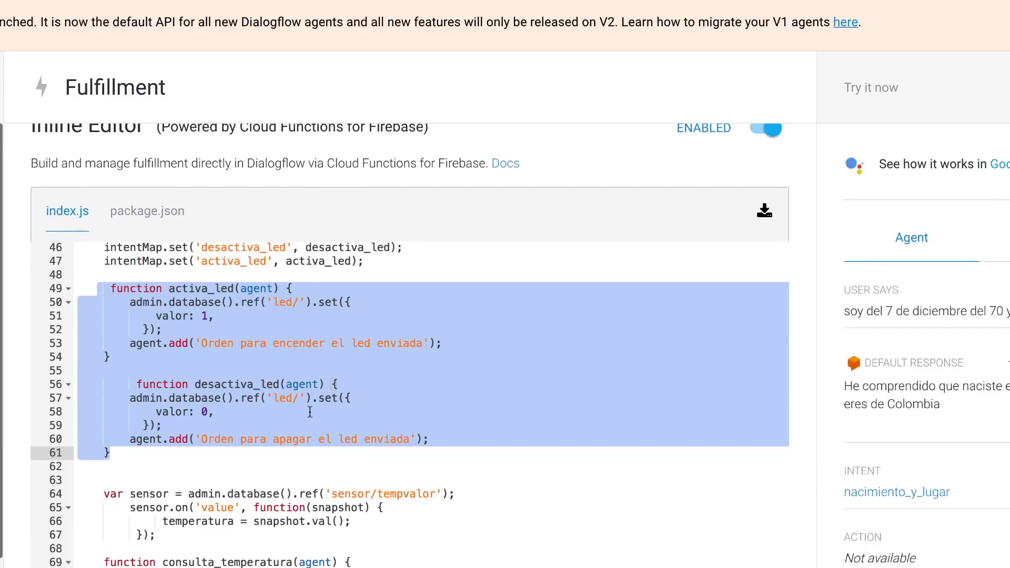
# Return to the Dialogflow fulfillment code and examine the temperatura assignment inside the sensor value listener.
pyautogui.scroll(-2, 310, 411)
pyautogui.scroll(3, 220, 366)
pyautogui.scroll(2, 220, 367)
pyautogui.scroll(-6, 226, 366)
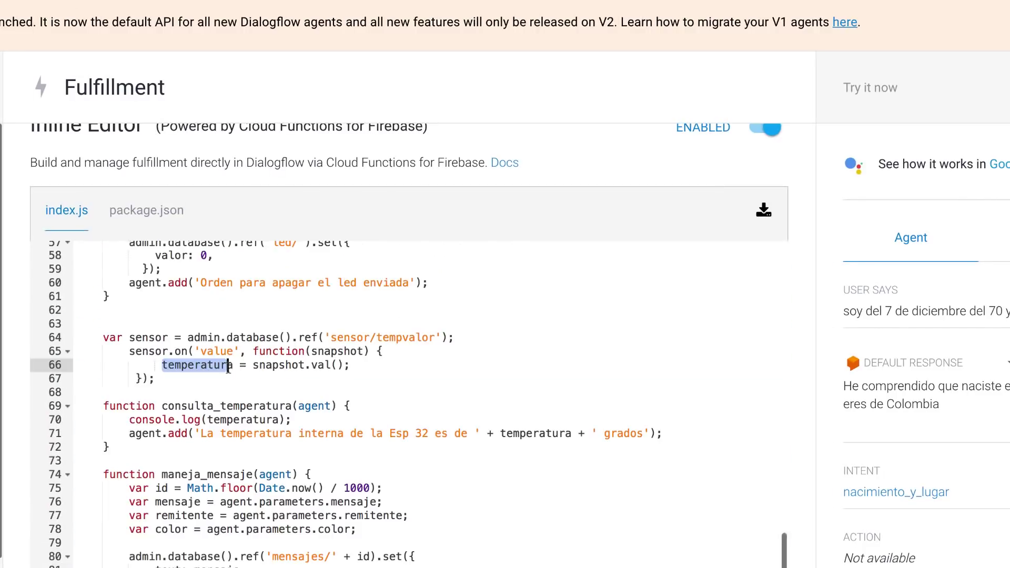
pyautogui.doubleClick(226, 366)
pyautogui.hotkey('shift', 'End')
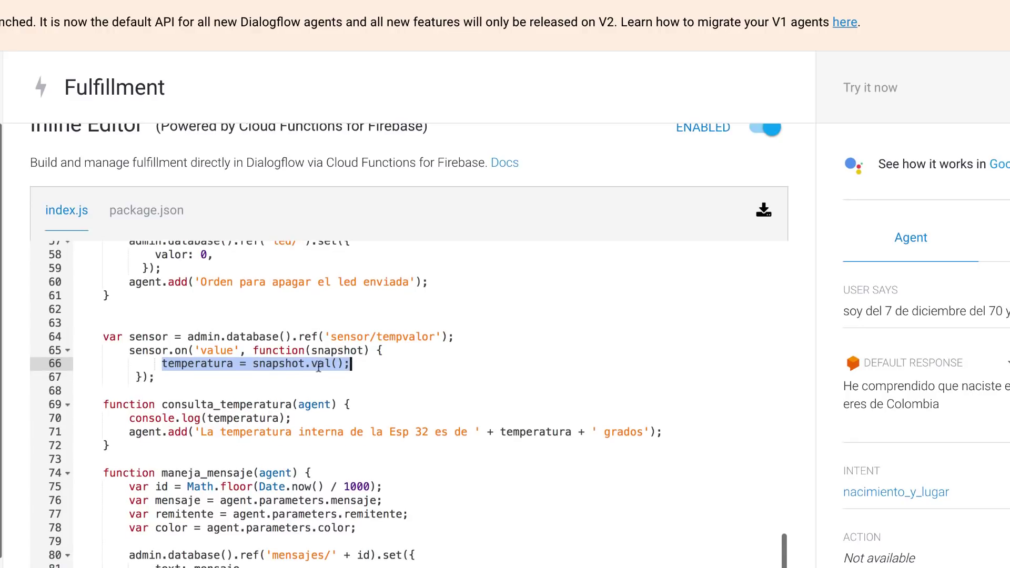
pyautogui.scroll(1, 273, 364)
pyautogui.click(215, 370)
pyautogui.click(164, 369)
pyautogui.hotkey('shift', 'Right')
pyautogui.hotkey('shift', 'Right')
pyautogui.hotkey('shift', 'Right')
pyautogui.hotkey('shift', 'Right')
pyautogui.hotkey('shift', 'Right')
pyautogui.hotkey('shift', 'Right')
pyautogui.hotkey('shift', 'Right')
pyautogui.hotkey('shift', 'Right')
pyautogui.hotkey('shift', 'Right')
pyautogui.hotkey('shift', 'Right')
pyautogui.hotkey('shift', 'Right')
pyautogui.scroll(-1, 351, 509)
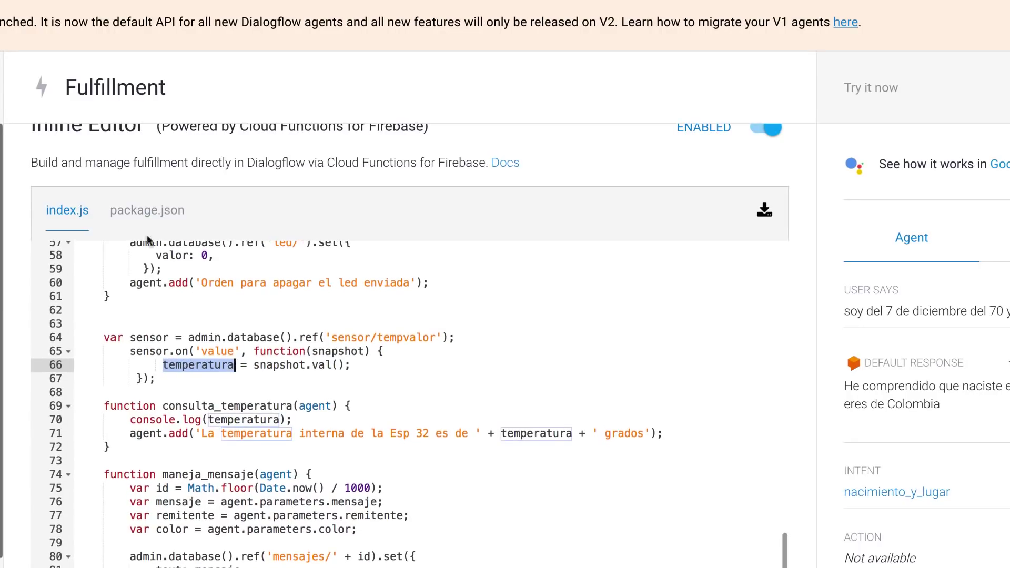
# Compare snapshot.val() in the sensor listener with tempvalor in the Firebase database, and highlight the temperatura variable that receives it.
pyautogui.click(255, 367)
pyautogui.hotkey('shift', 'Right')
pyautogui.hotkey('shift', 'Right')
pyautogui.hotkey('shift', 'Right')
pyautogui.hotkey('shift', 'Right')
pyautogui.hotkey('shift', 'Right')
pyautogui.hotkey('shift', 'Right')
pyautogui.hotkey('shift', 'Right')
pyautogui.hotkey('shift', 'Right')
pyautogui.hotkey('shift', 'Right')
pyautogui.hotkey('shift', 'Right')
pyautogui.hotkey('shift', 'Right')
pyautogui.hotkey('shift', 'Right')
pyautogui.hotkey('shift', 'Right')
pyautogui.hotkey('shift', 'Right')
pyautogui.hotkey('shift', 'Right')
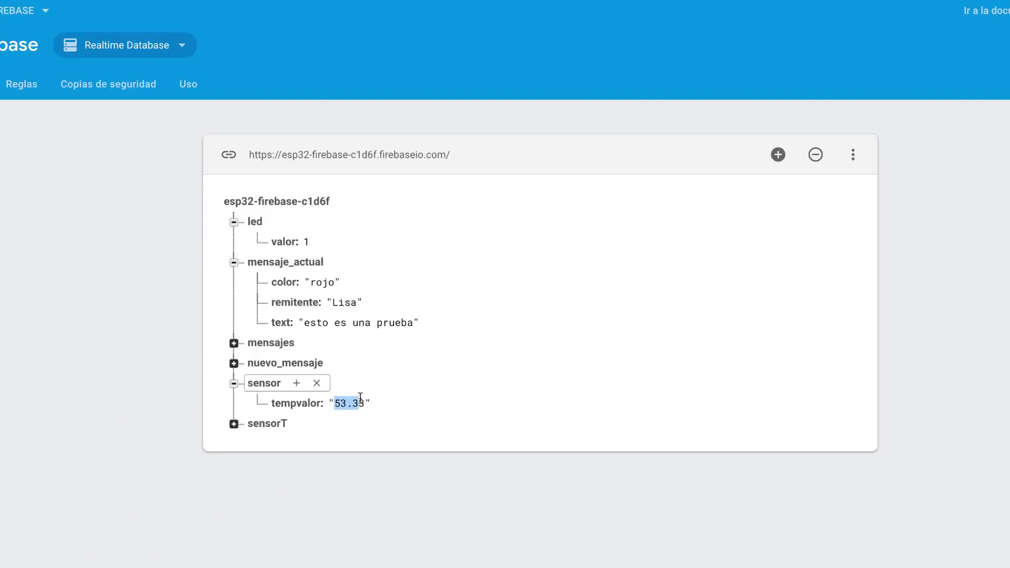
pyautogui.click(350, 402)
pyautogui.press('Escape')
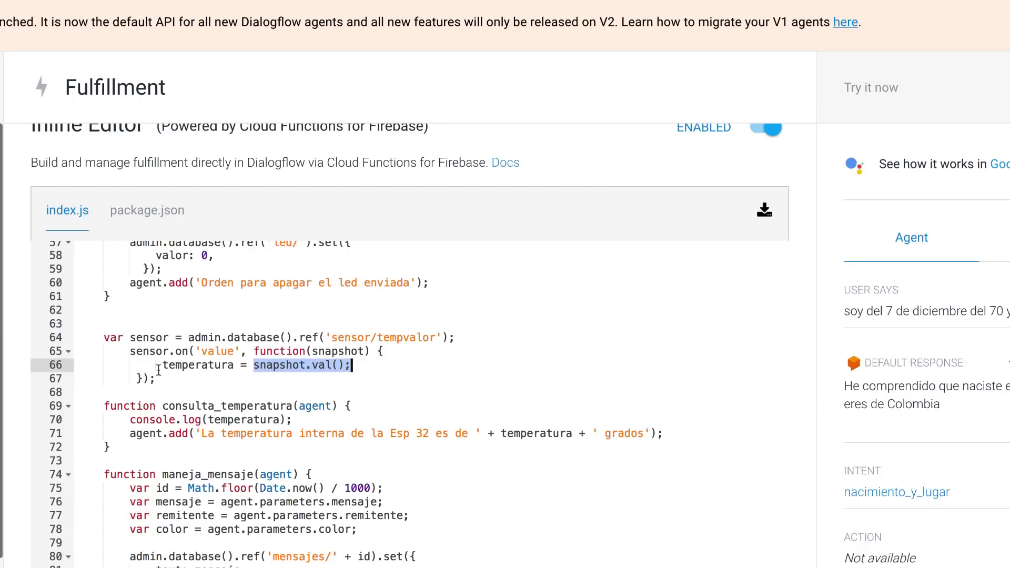
pyautogui.moveTo(160, 364); pyautogui.dragTo(235, 365)
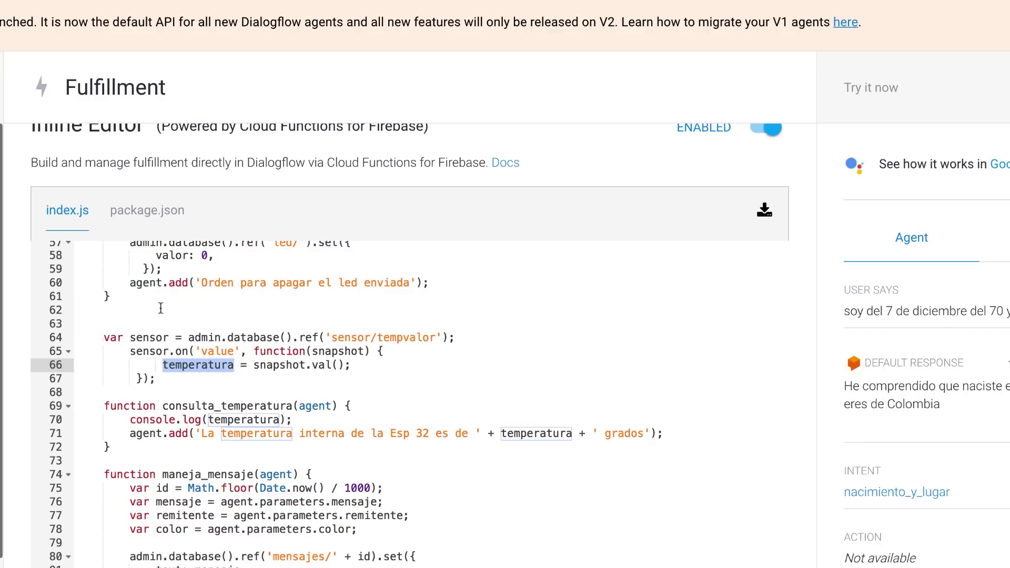